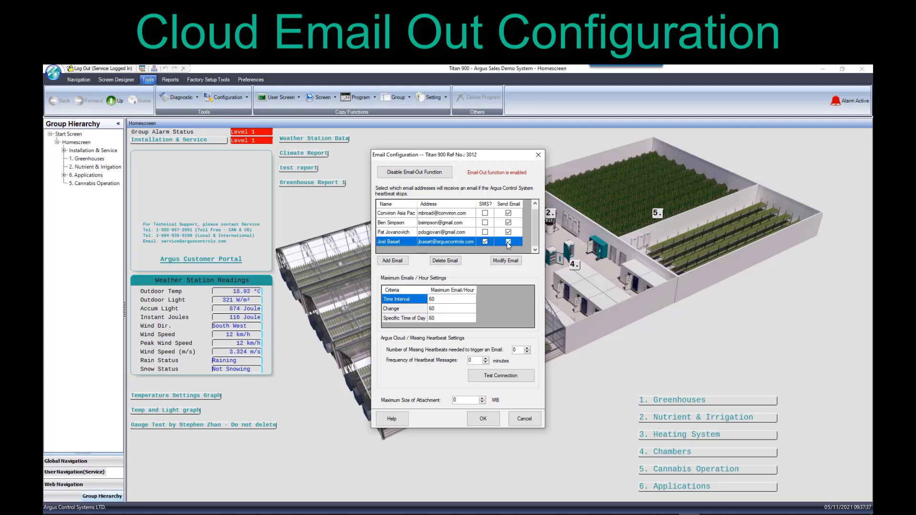
- Set the maximum emails per hour to 30 for the Time Interval, Change and Specific Time of Day criteria
left_click(406, 310)
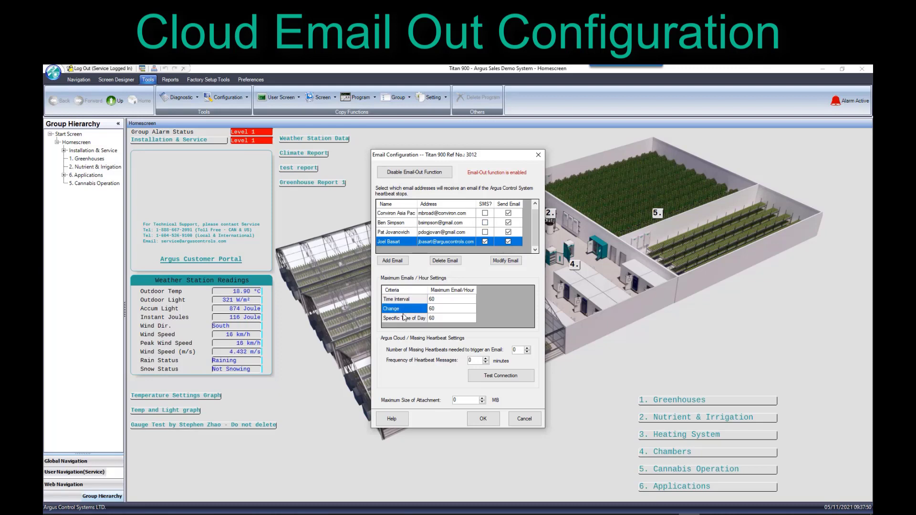
left_click(405, 318)
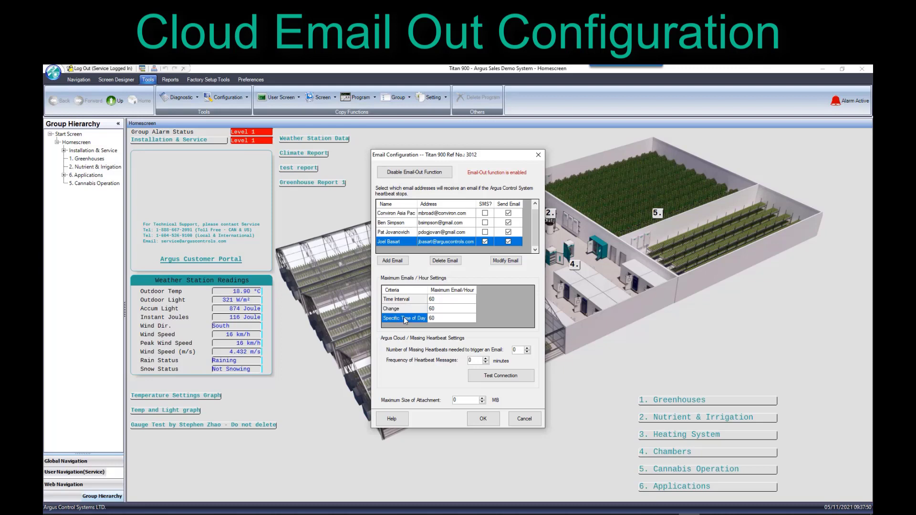
left_click(439, 300)
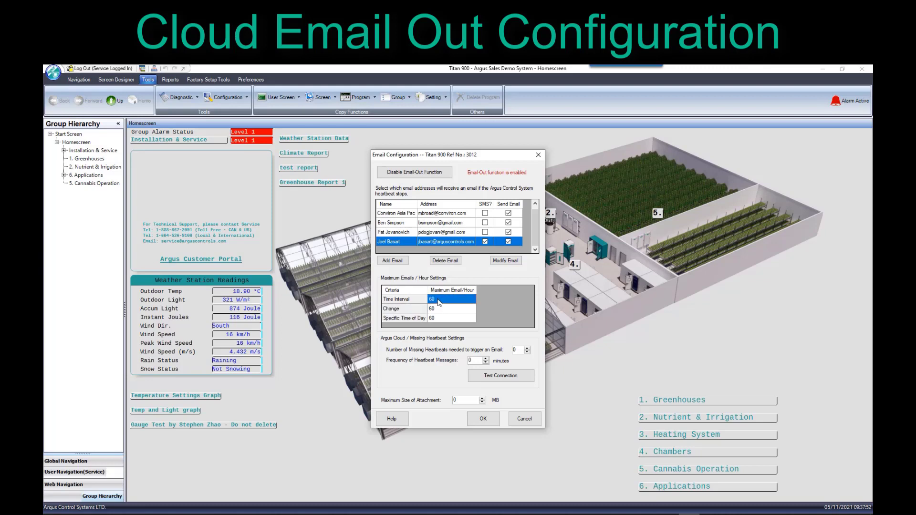
type("30")
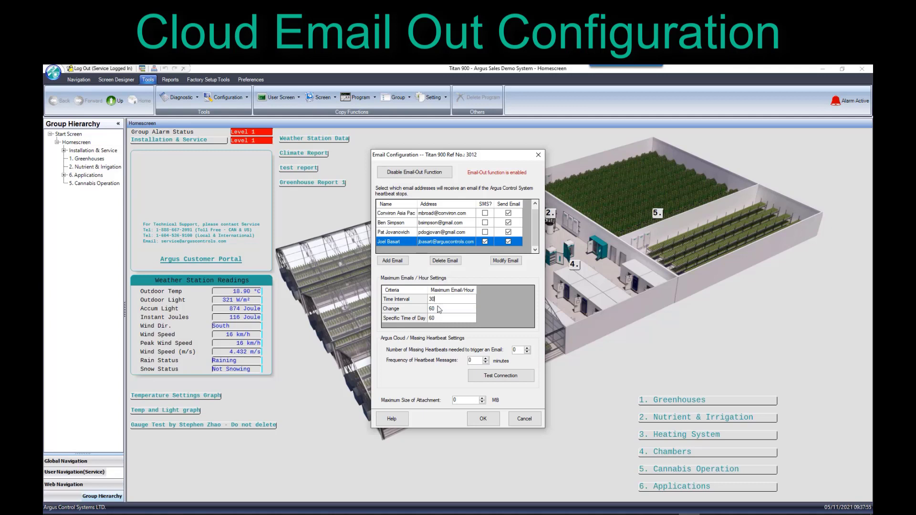
left_click(448, 313)
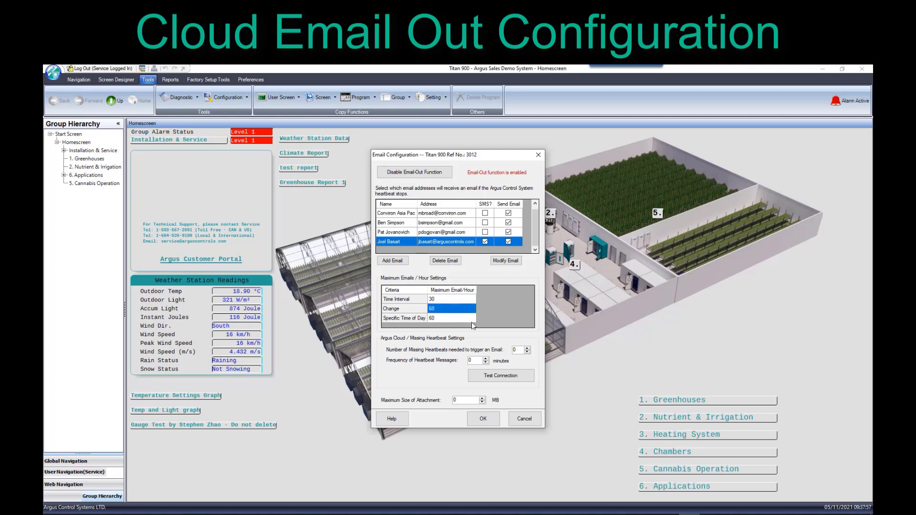
type("30")
left_click(443, 319)
type("3")
key("Tab")
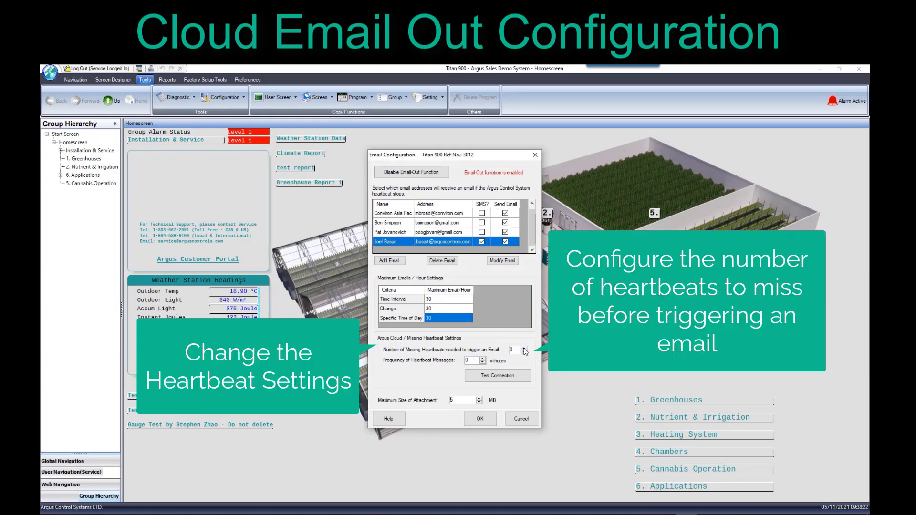
- Set the missing heartbeats needed to trigger an email to 3, the heartbeat frequency to 2 minutes and the maximum attachment size to 5 MB
left_click(482, 358)
left_click(483, 358)
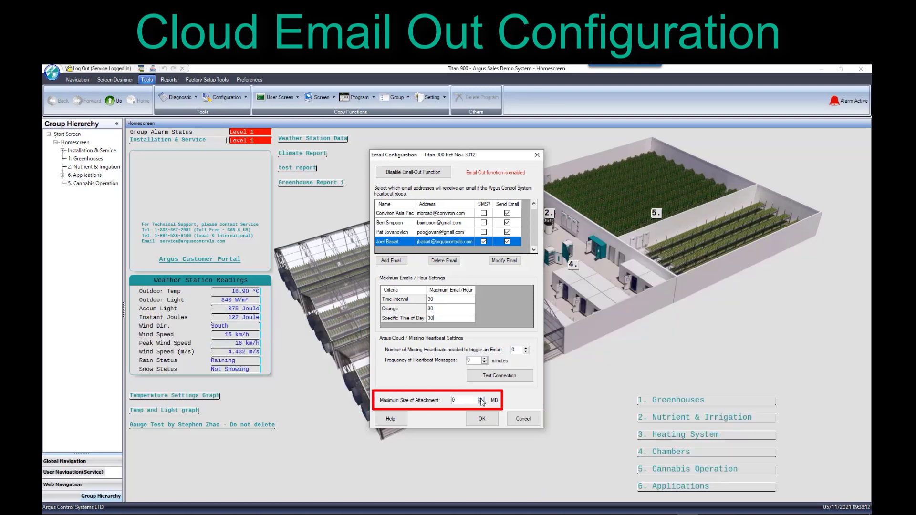
double_click(481, 398)
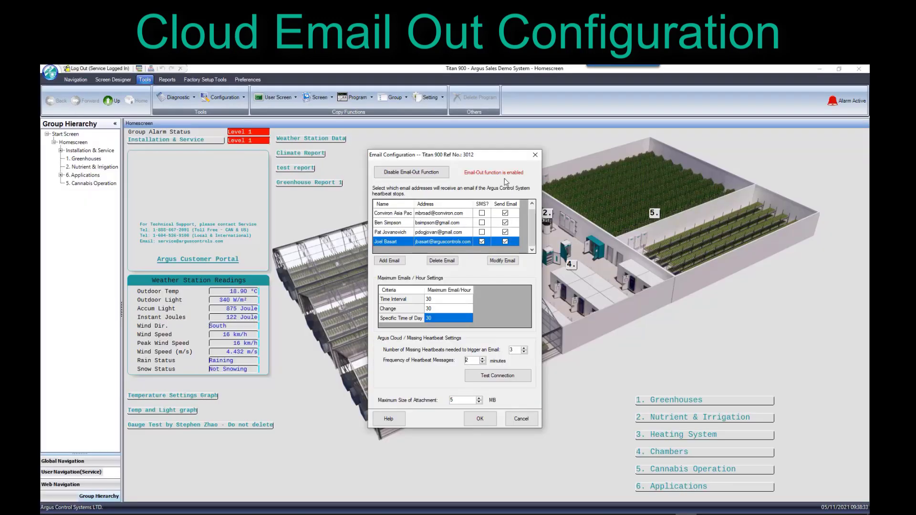
- Disable the email-out function and enable it again
left_click(432, 176)
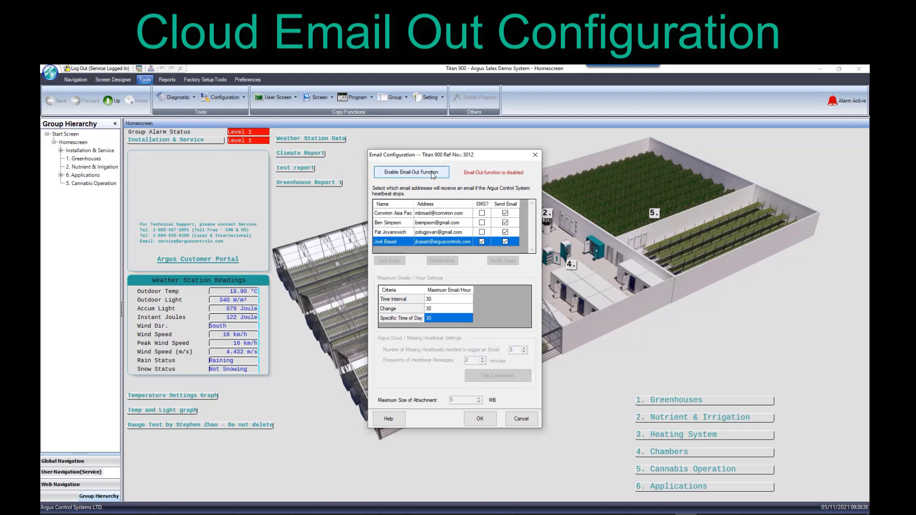
left_click(433, 175)
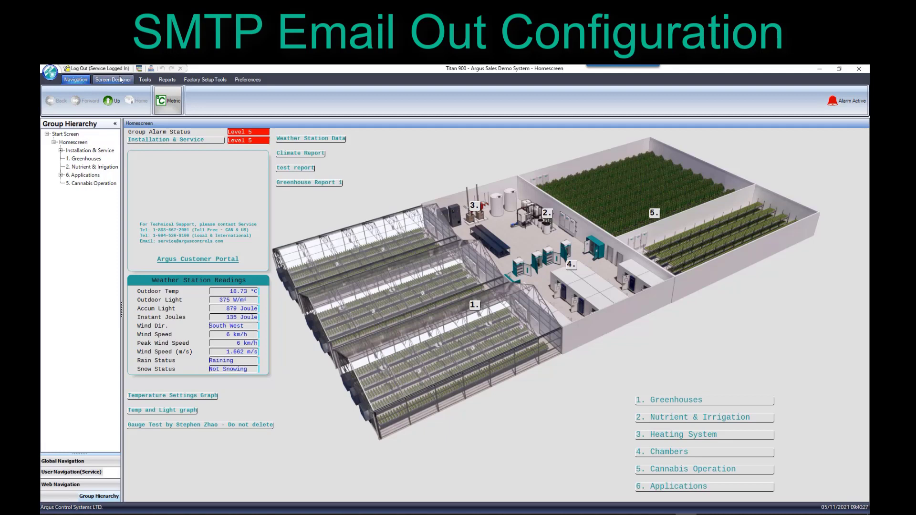
- Open the custom SMTP server settings from the Email Out Configuration
left_click(143, 81)
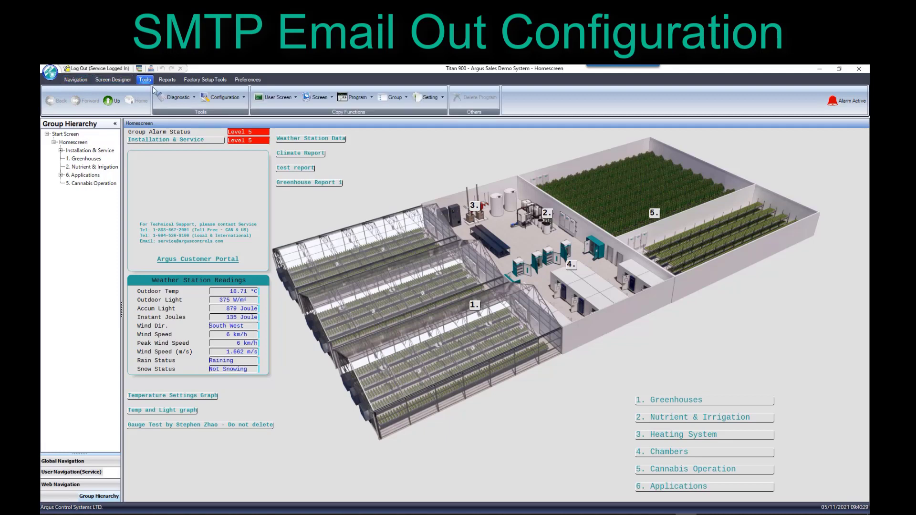
left_click(231, 100)
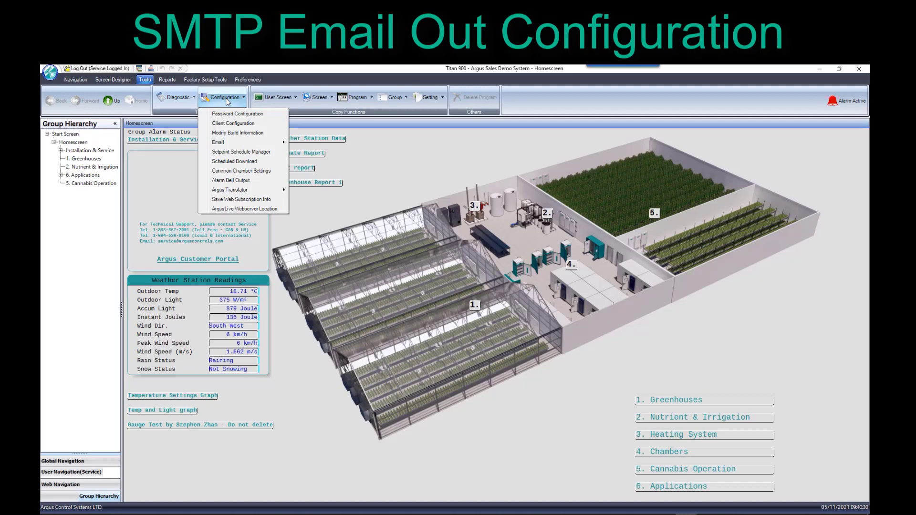
mouse_move(228, 143)
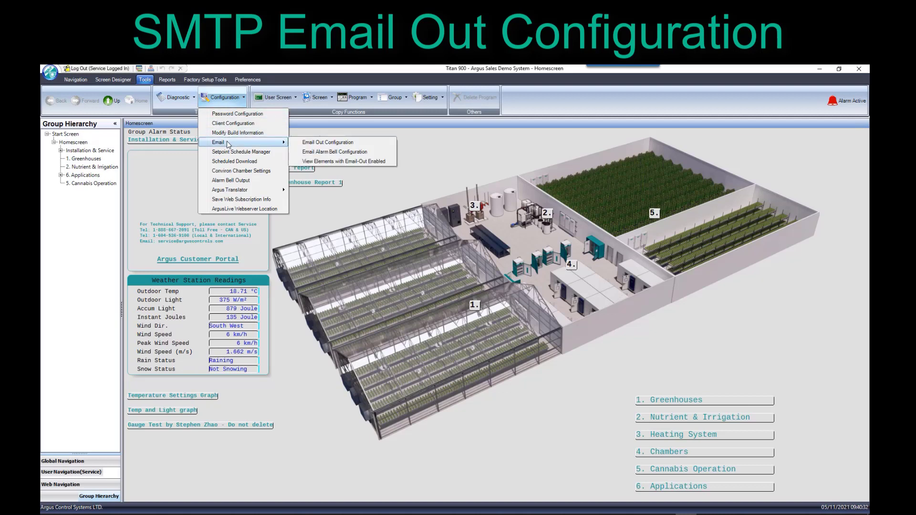
left_click(314, 144)
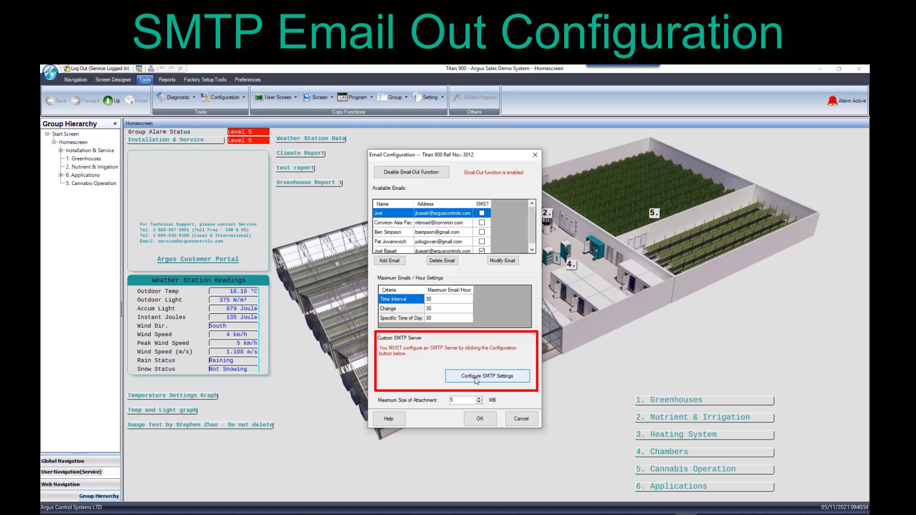
left_click(476, 377)
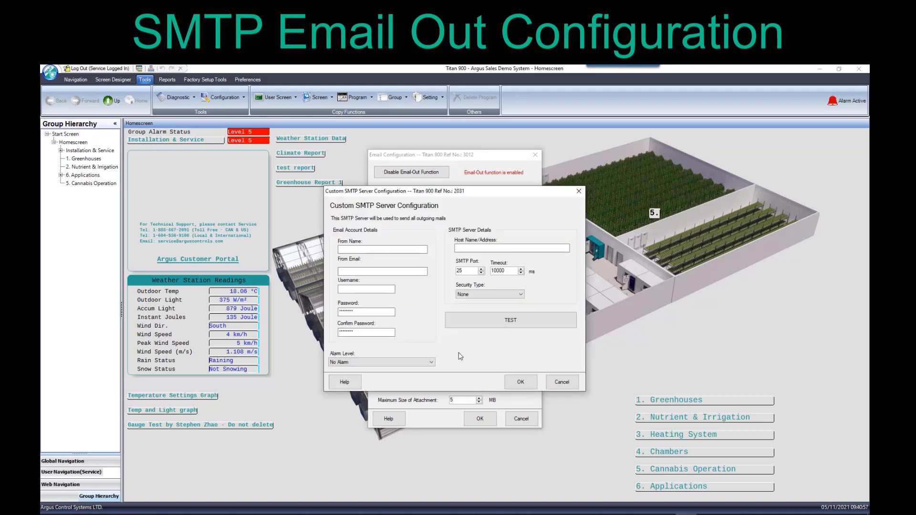
- Examine the email account fields, host name, SMTP port and security type options of the custom SMTP server
left_click(346, 249)
left_click(355, 271)
left_click(351, 287)
left_click(375, 314)
left_click(375, 332)
left_click(483, 248)
left_click(474, 271)
left_click(496, 294)
left_click(497, 301)
- Set the custom SMTP server's alarm level to Level 1
left_click(375, 363)
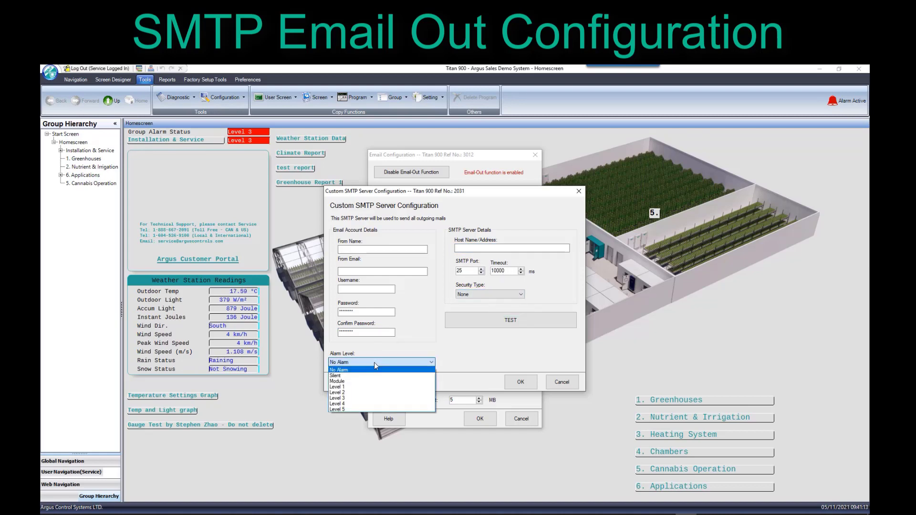
left_click(362, 388)
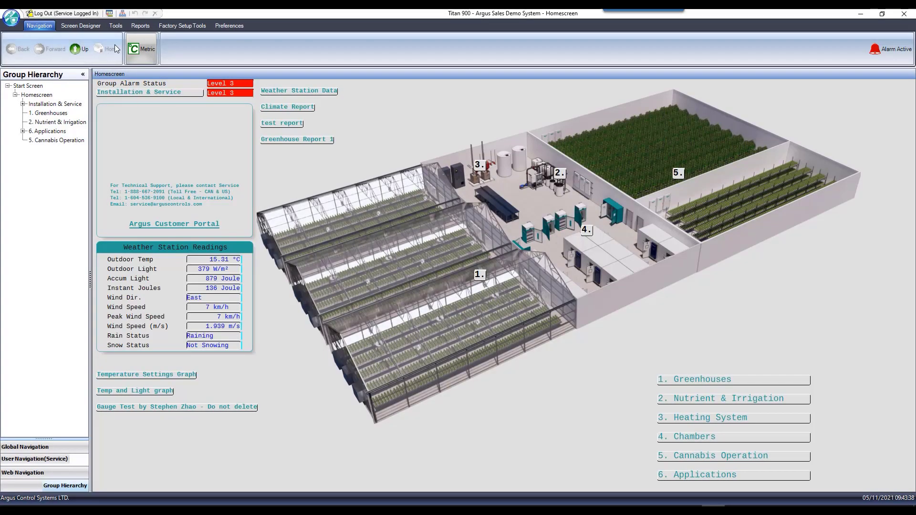
- Open the Email Alarm Bell Configuration
left_click(117, 28)
left_click(204, 47)
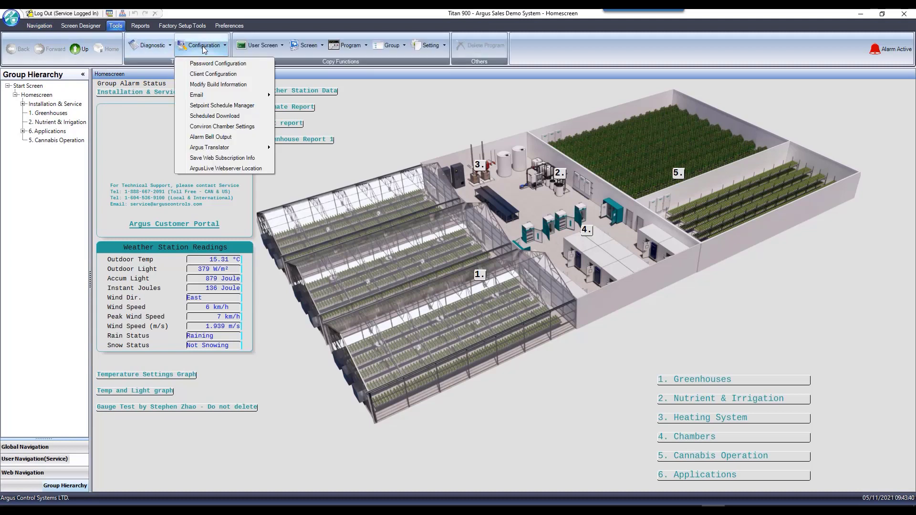
mouse_move(214, 95)
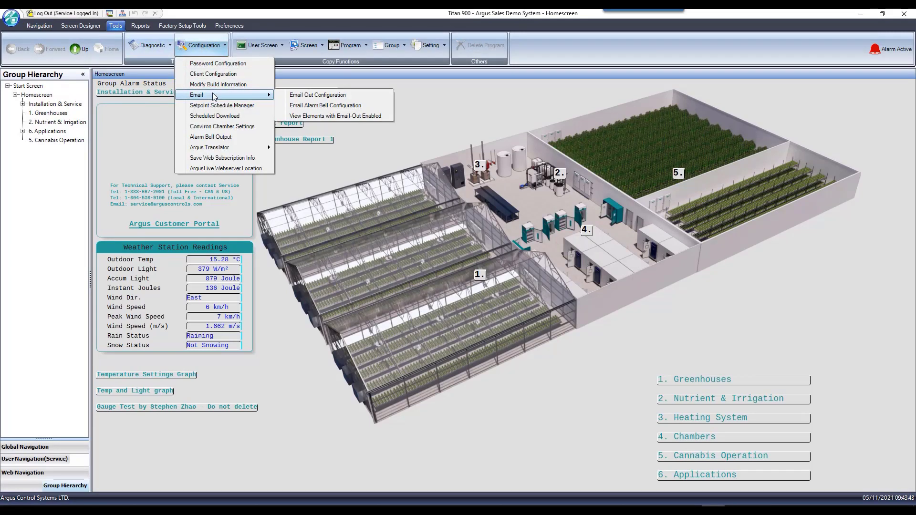
left_click(327, 105)
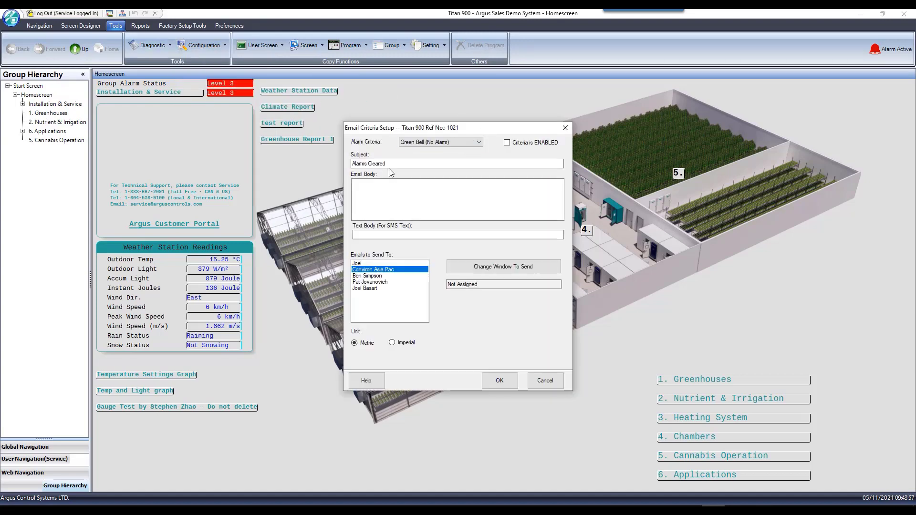
- Give the Green Bell (No Alarm) criteria the email body "The alarm has been cleared." and the SMS text "Alarm cleared"
left_click(391, 164)
left_click(396, 193)
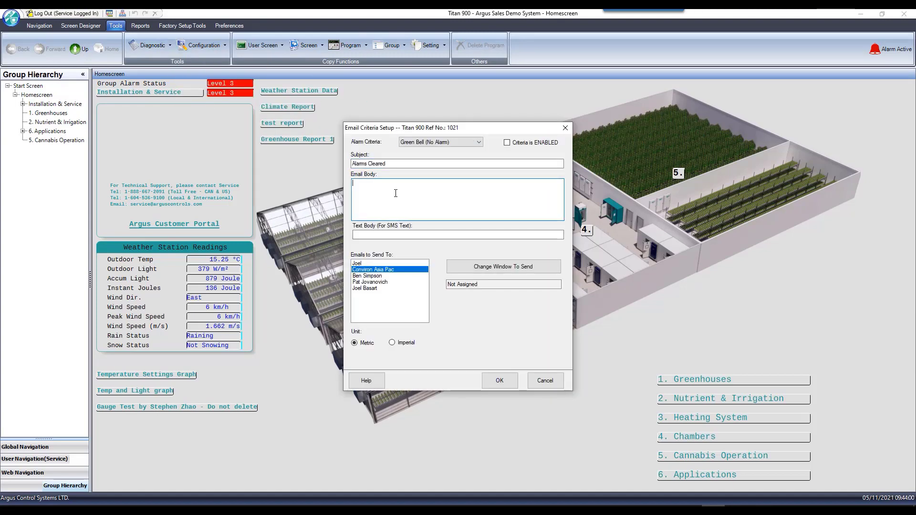
type("The ")
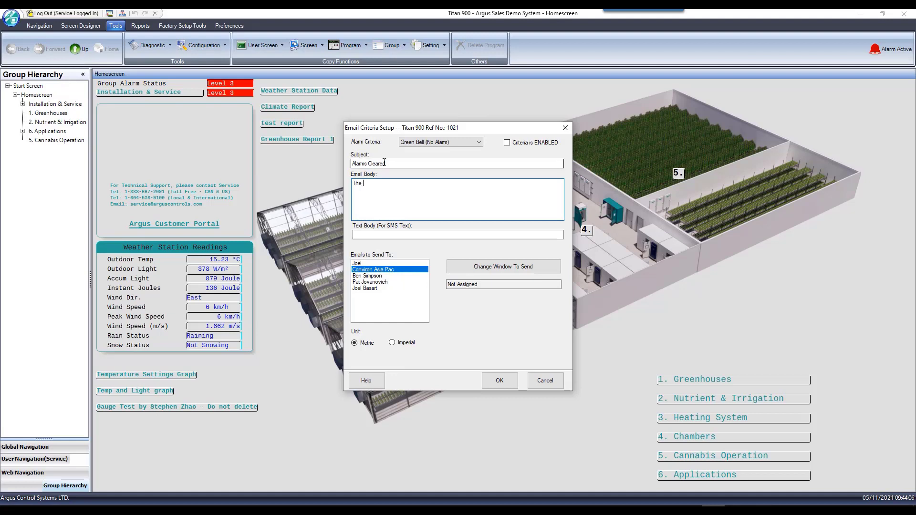
type("alarm has been ")
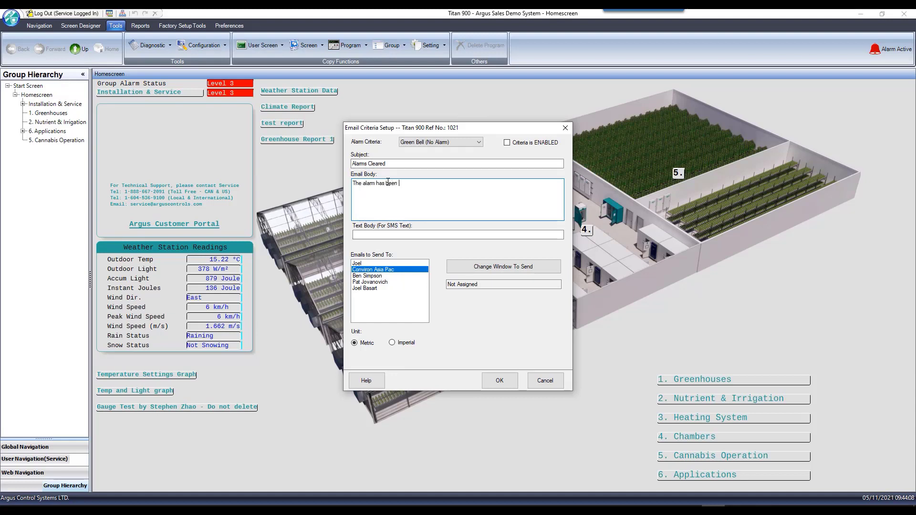
type("cleared.")
left_click(415, 234)
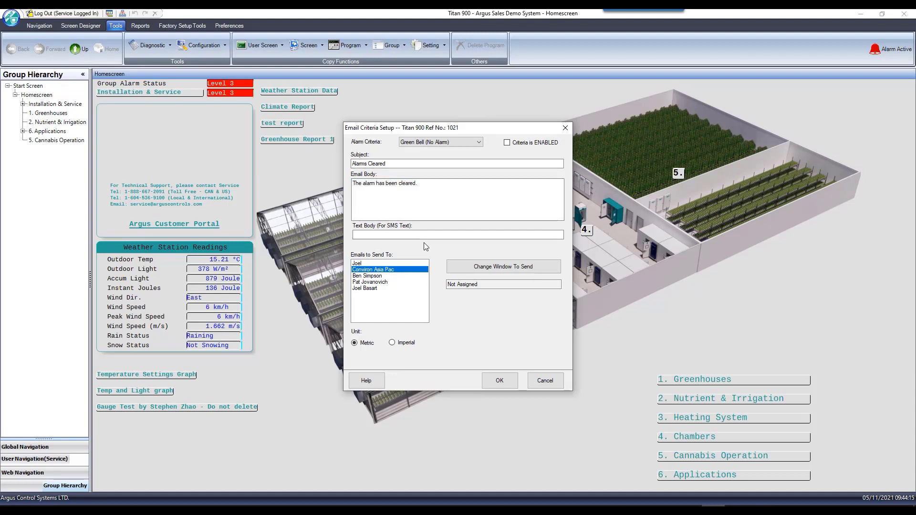
type("Alarm ")
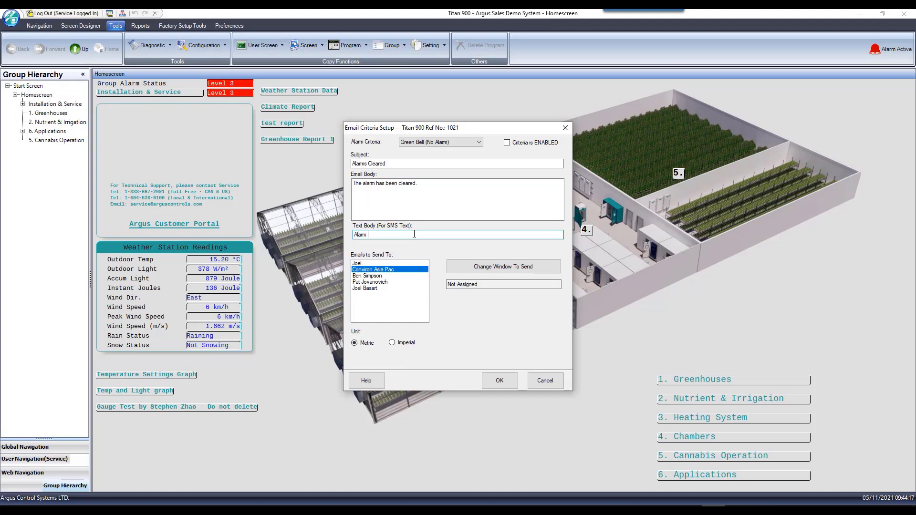
type("cleared")
- Make the last contact in the list the only recipient of the Green Bell email and enable the criteria
left_click(363, 264, "ctrl")
left_click(370, 288, "ctrl")
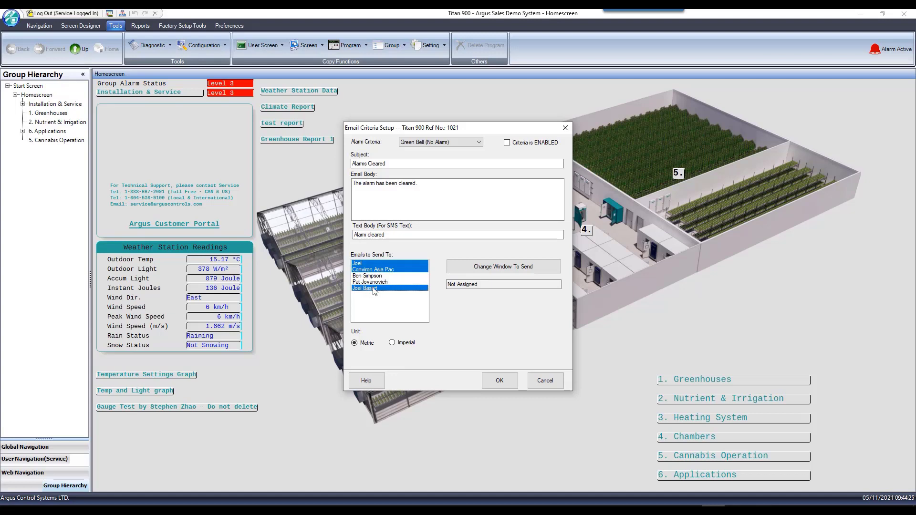
left_click(377, 270, "ctrl")
left_click(364, 266, "ctrl")
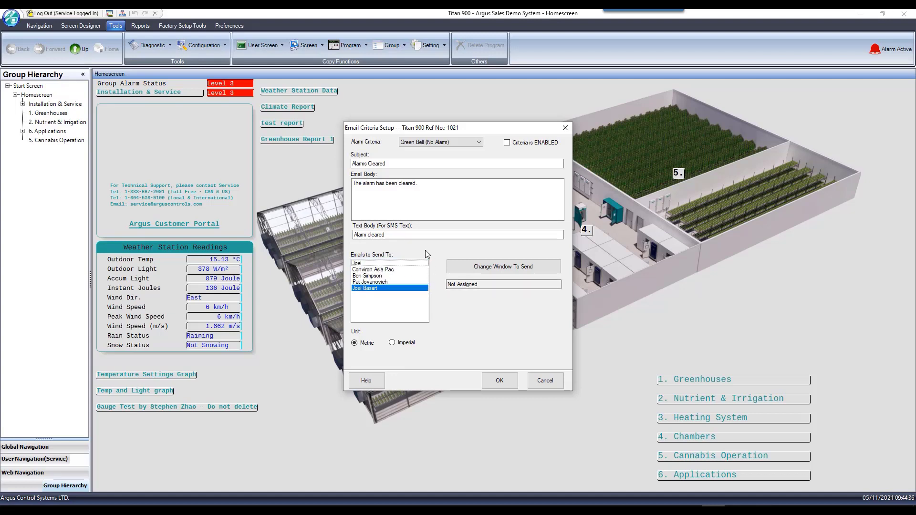
left_click(507, 143)
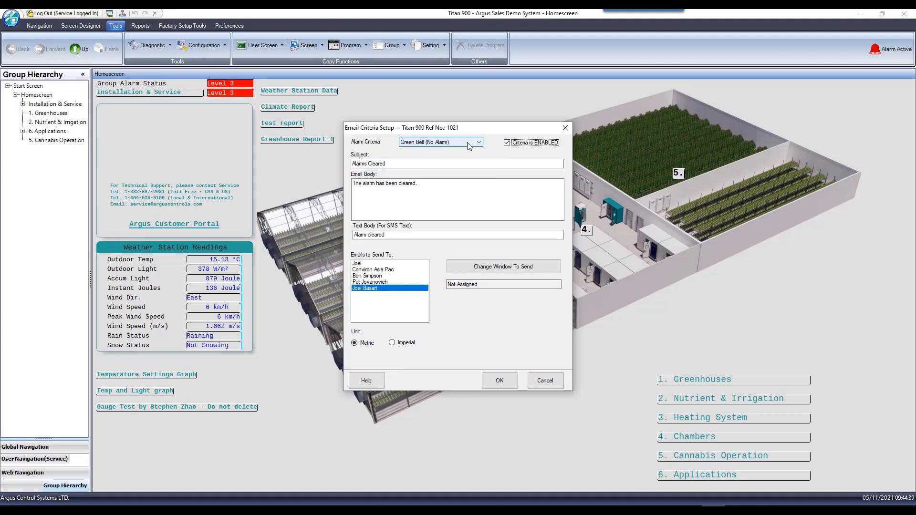
- Switch the alarm criteria to Red Bell (High Priority) and make the last contact in the list its only recipient
left_click(459, 143)
left_click(438, 170)
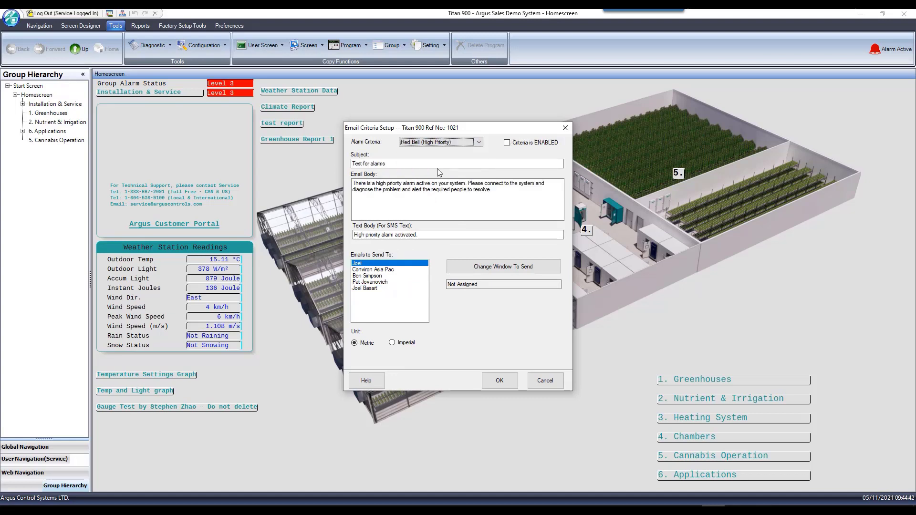
left_click(368, 289)
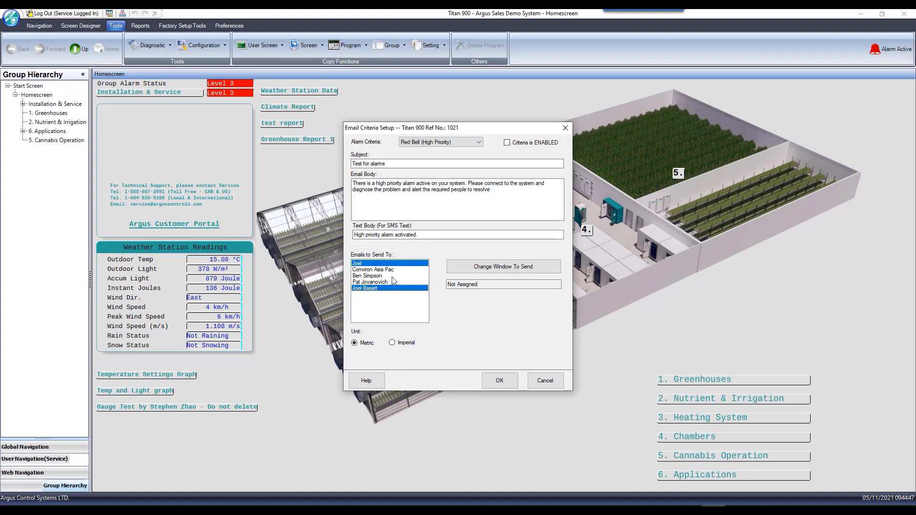
left_click(365, 265)
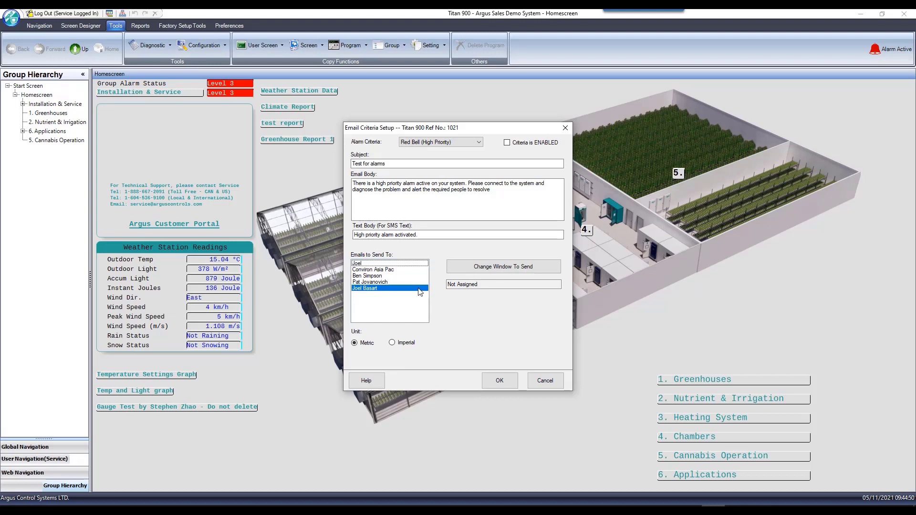
- Assign the Greenhouse 1 window from the Greenhouses screen as the window to send with the Red Bell email
left_click(498, 267)
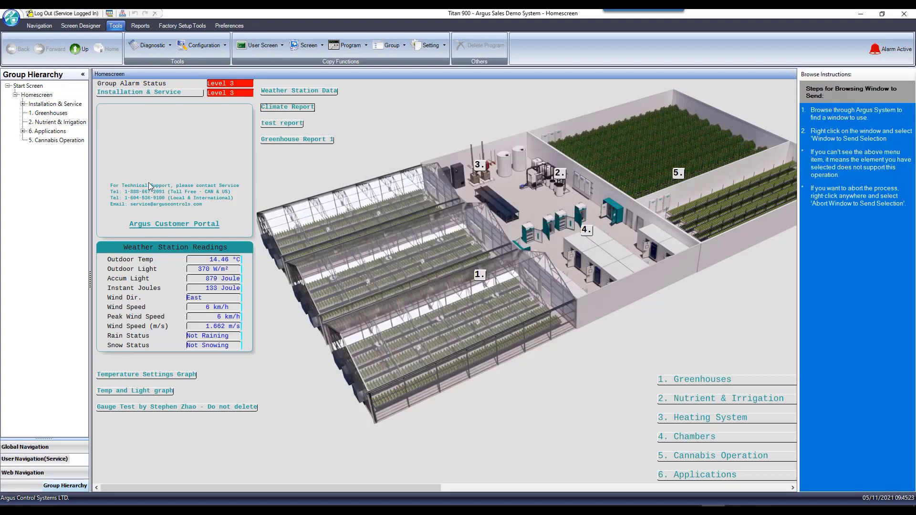
left_click(702, 382)
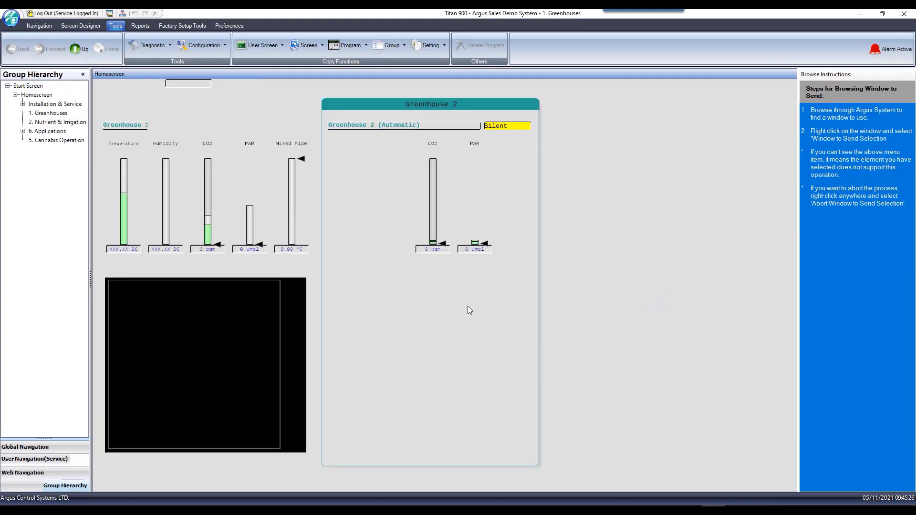
right_click(168, 125)
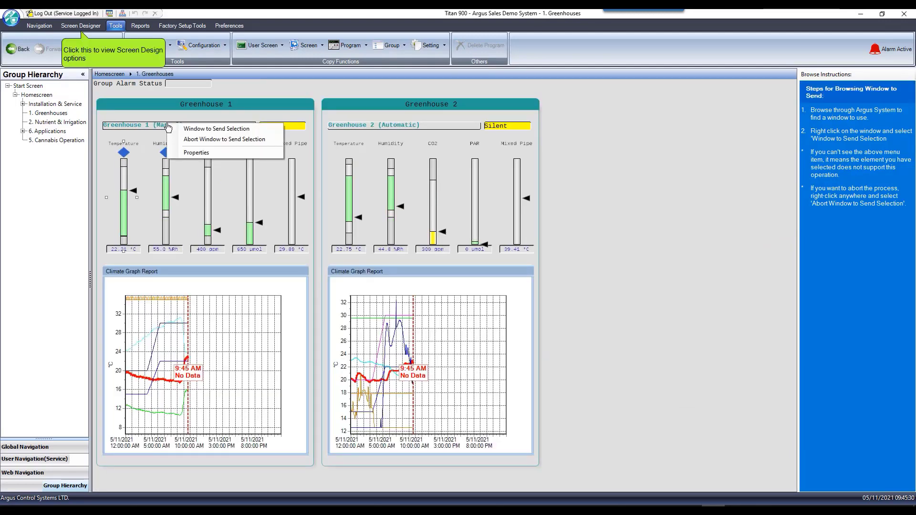
left_click(203, 130)
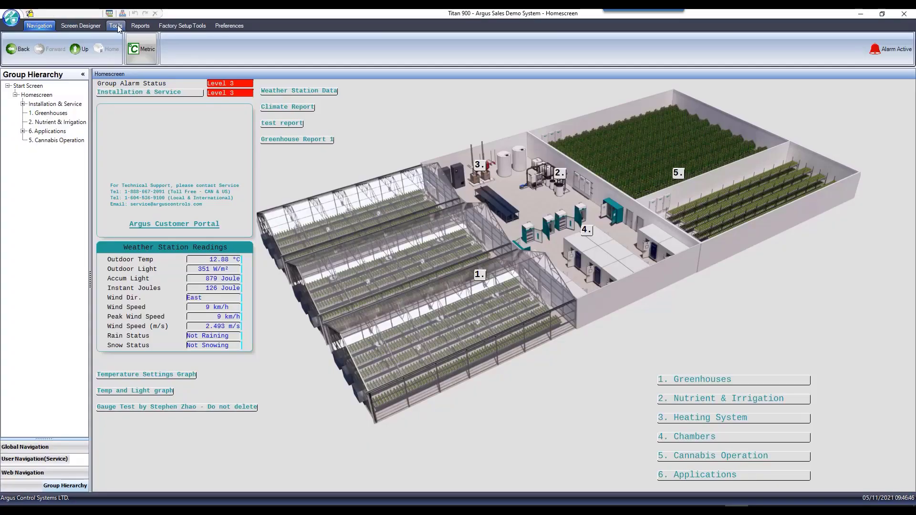
- Toggle the email-out function off and back on in the Email Out Configuration
left_click(115, 25)
left_click(201, 45)
mouse_move(210, 95)
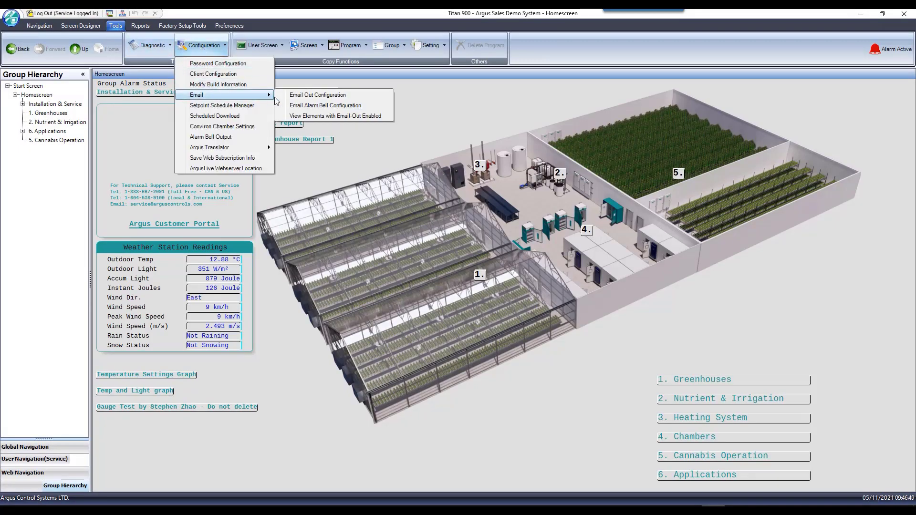
left_click(297, 98)
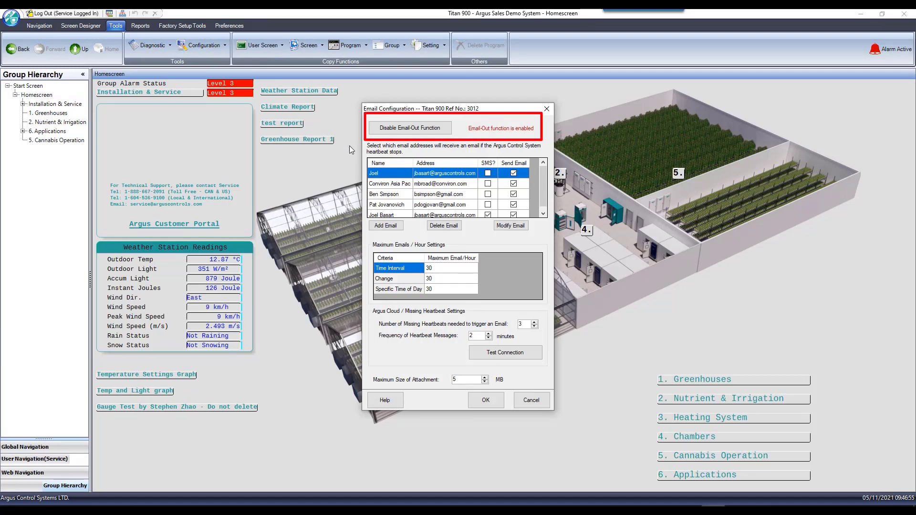
left_click(415, 130)
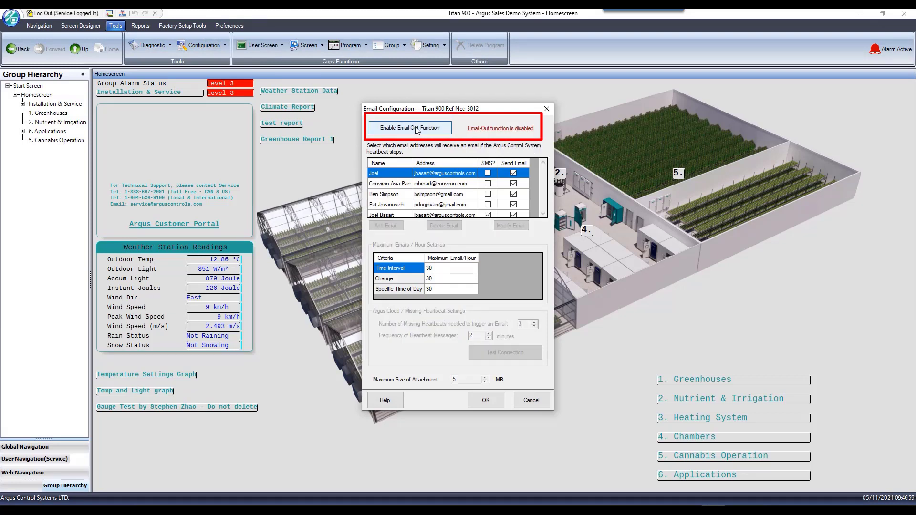
left_click(417, 129)
left_click(416, 130)
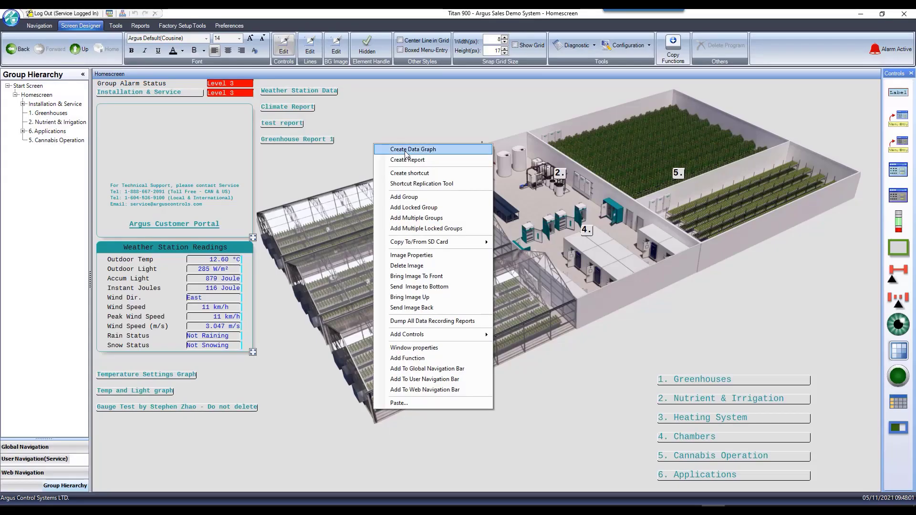
- Create a data graph on the Homescreen from the Greenhouse 1 Heating Target setpoint
left_click(407, 152)
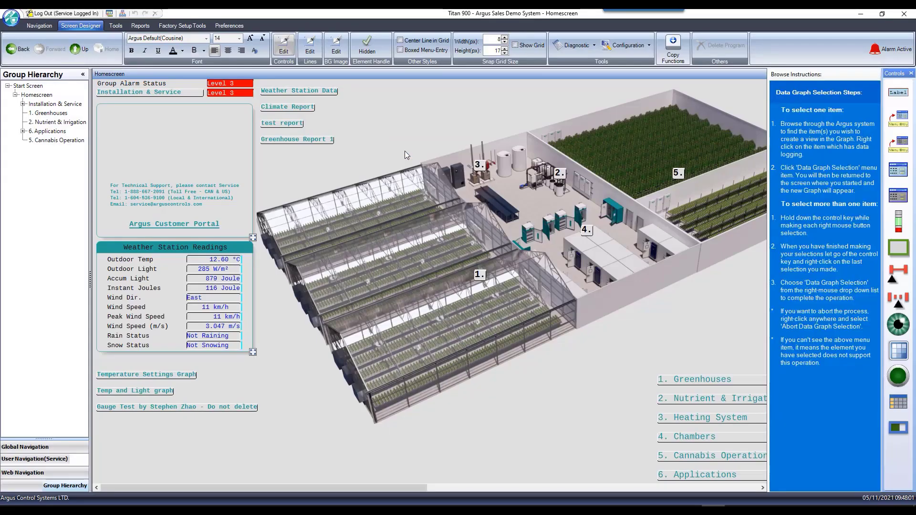
left_click(698, 379)
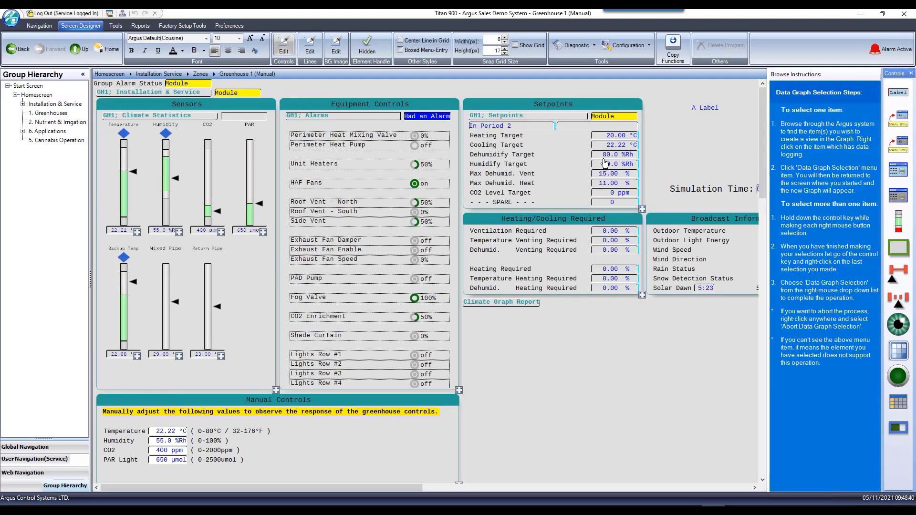
right_click(615, 137)
left_click(653, 143)
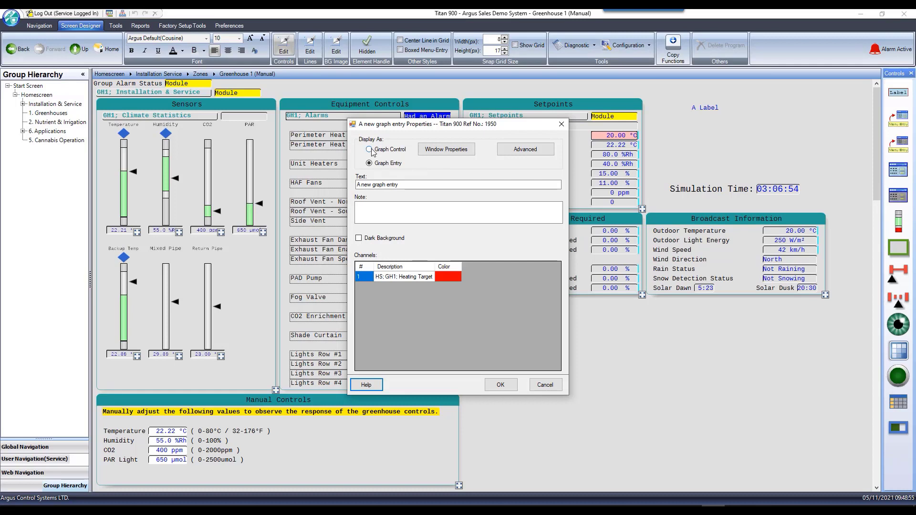
- Name the new graph entry "setpoint graph" and confirm its properties
triple_click(387, 185)
key("BackSpace")
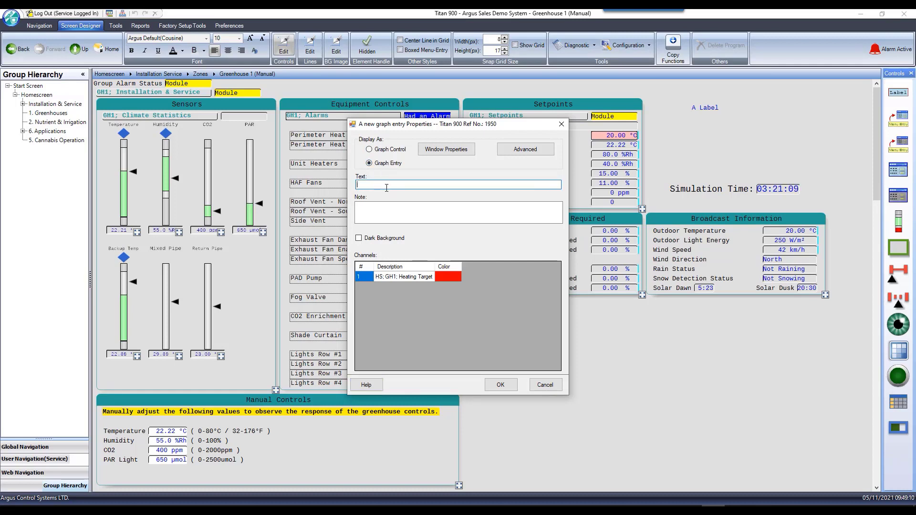
type("setpoint graph")
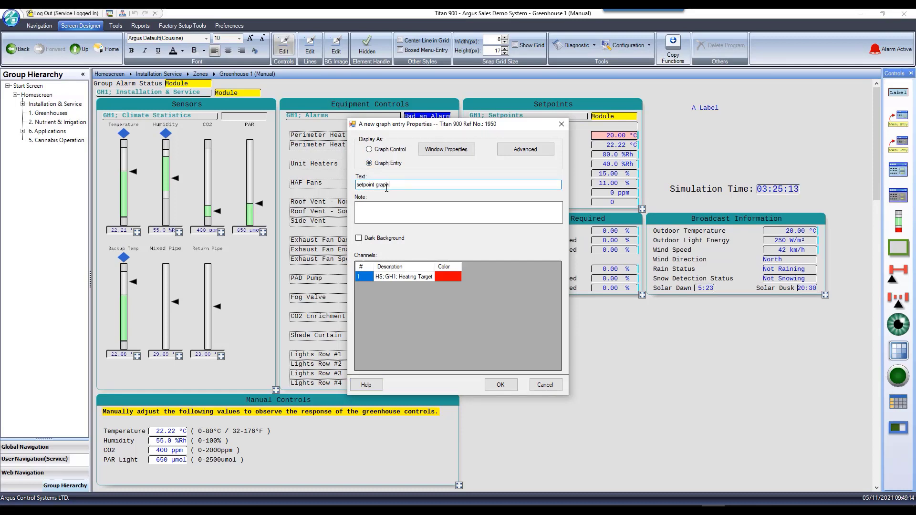
left_click_drag(419, 128, 314, 120)
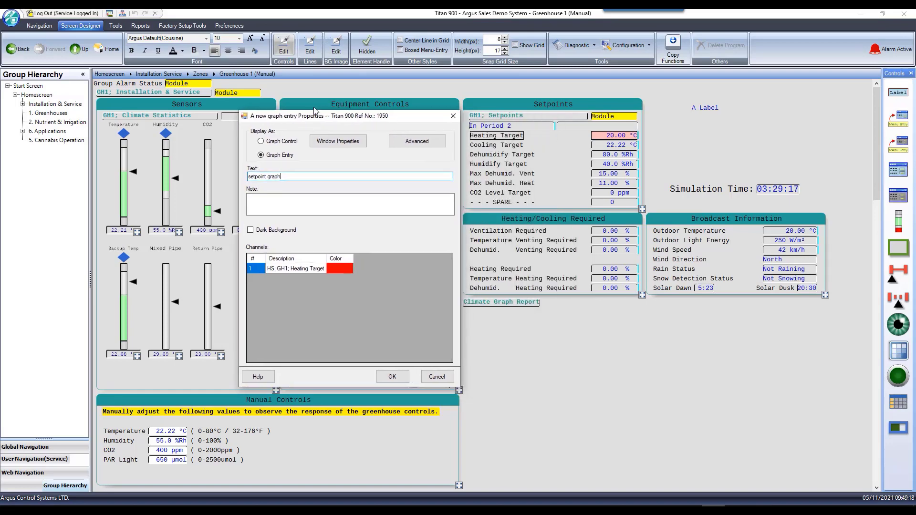
left_click(395, 377)
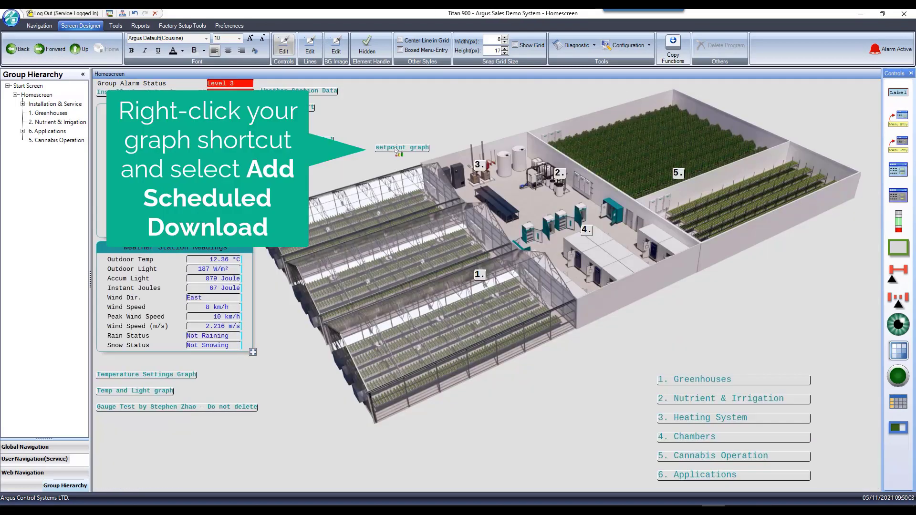
- Add a scheduled download for the setpoint graph, enabling its email-out criteria with the last contact in the list as recipient
right_click(395, 150)
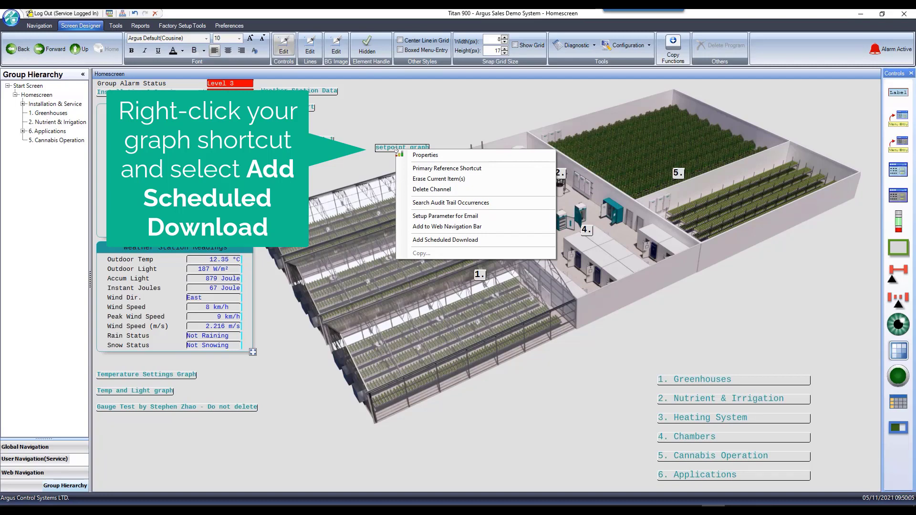
left_click(432, 239)
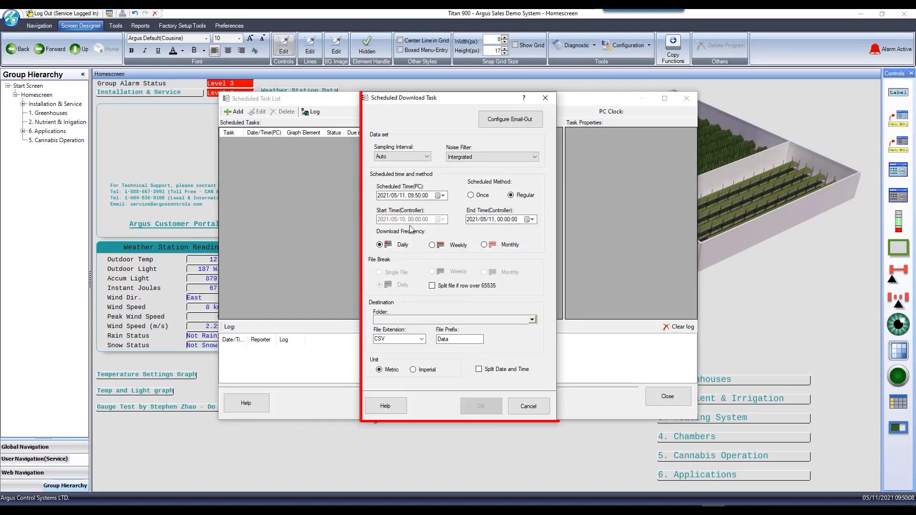
left_click(510, 122)
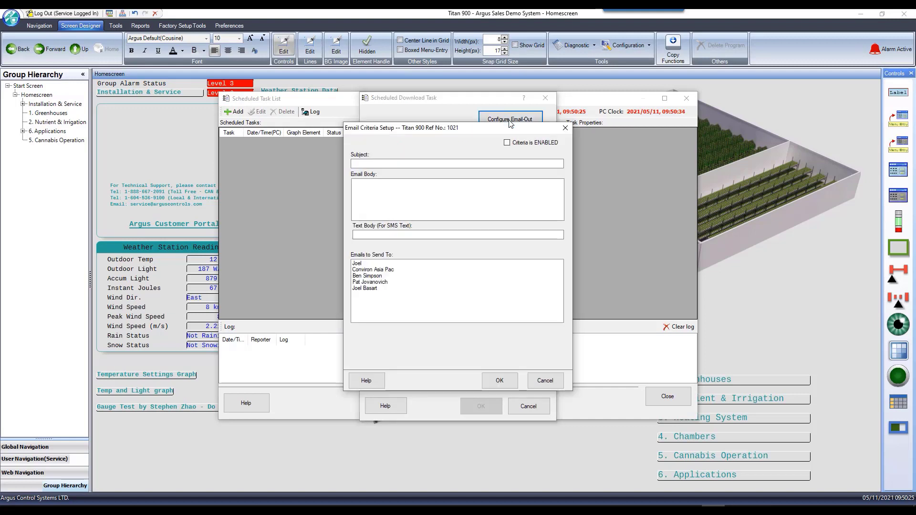
left_click(514, 142)
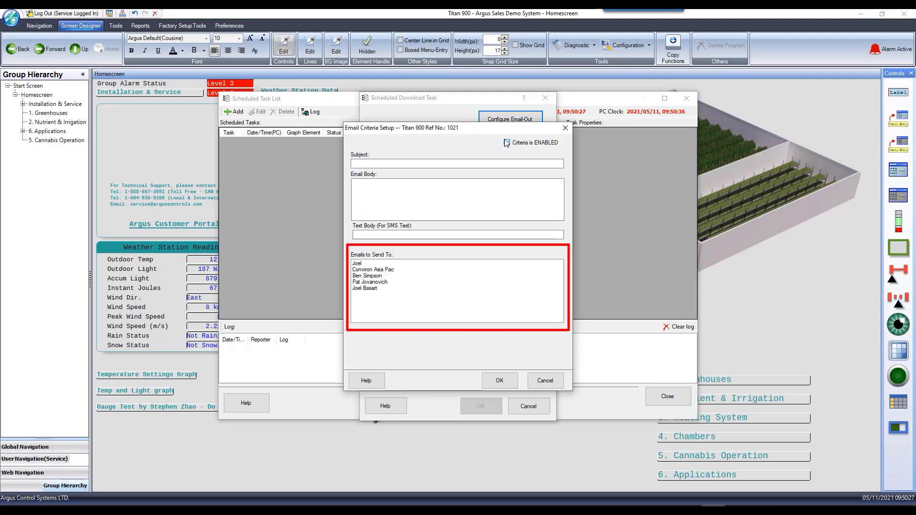
left_click(384, 165)
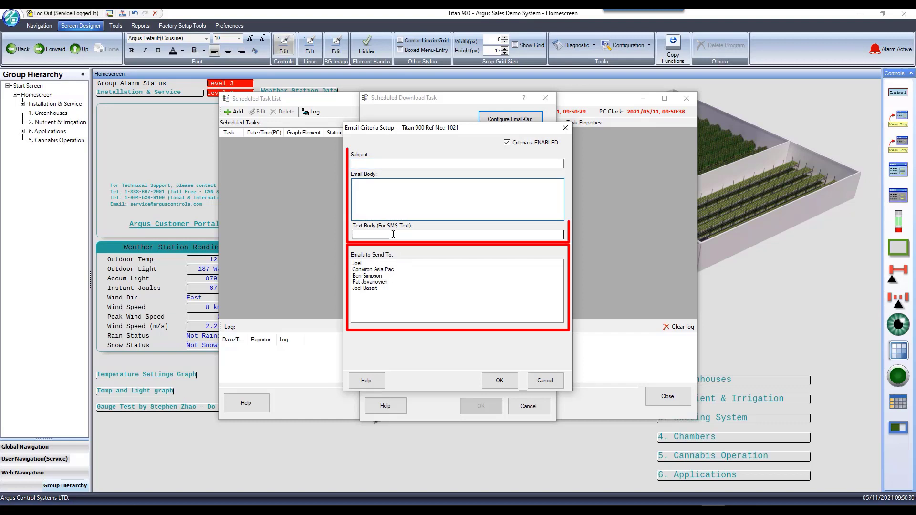
left_click(366, 282)
left_click(365, 288)
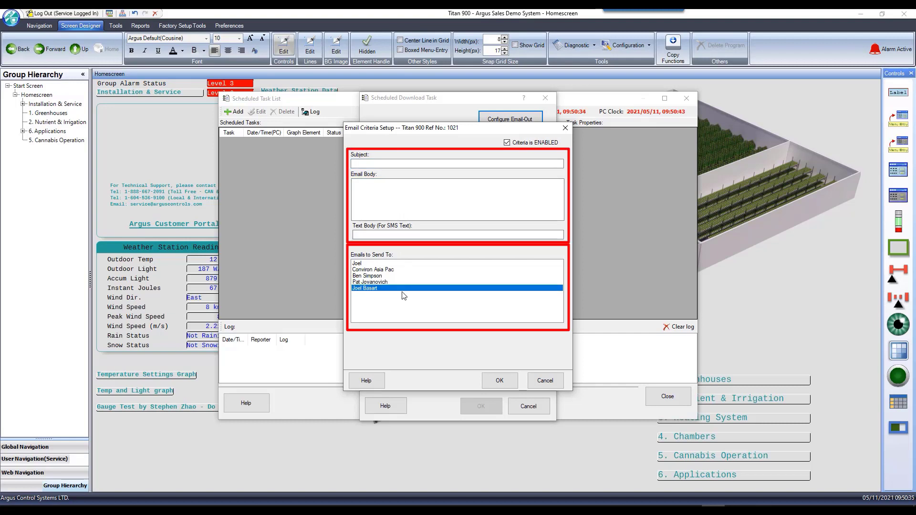
- Give the download email the subject "Setpoint Graph", the body "This is a setpoint graph" and the SMS text "setpoint graph info"
left_click(396, 165)
type("Setpoint Grap")
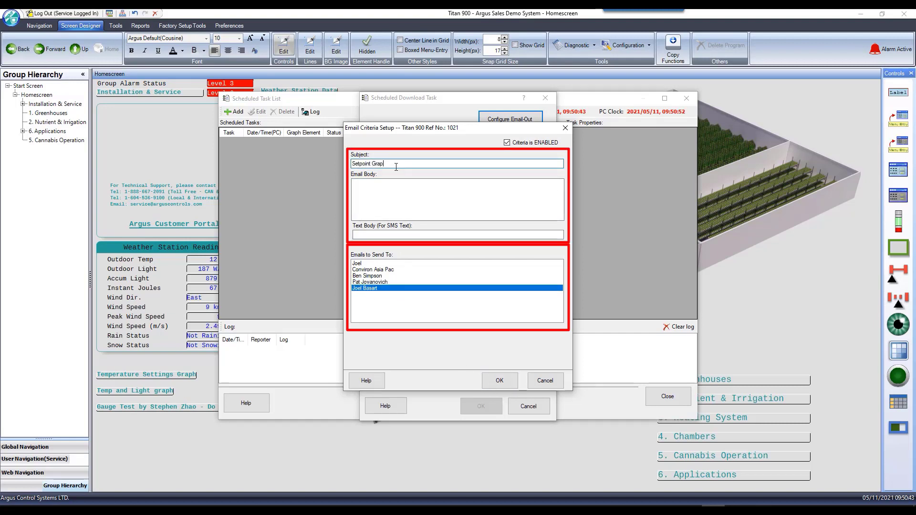
type("h")
key("Tab")
type("This is a setpoint gr")
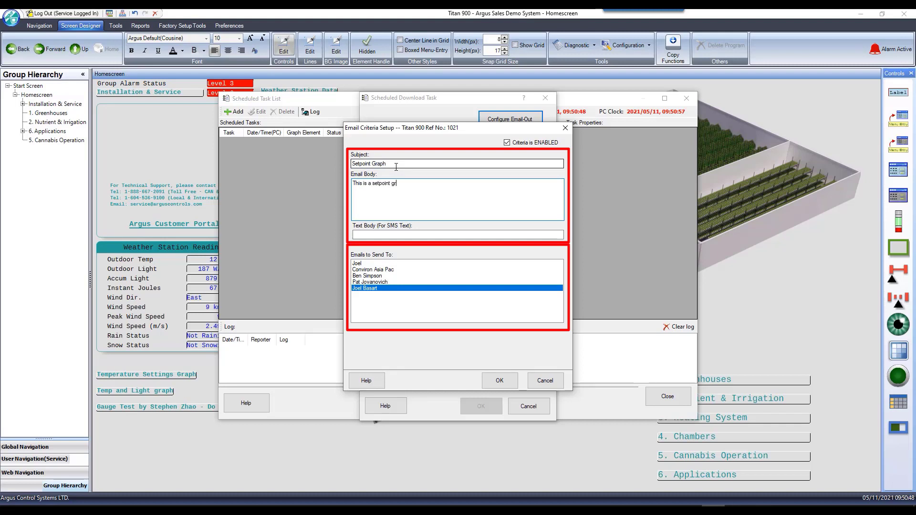
type("aph")
left_click(404, 234)
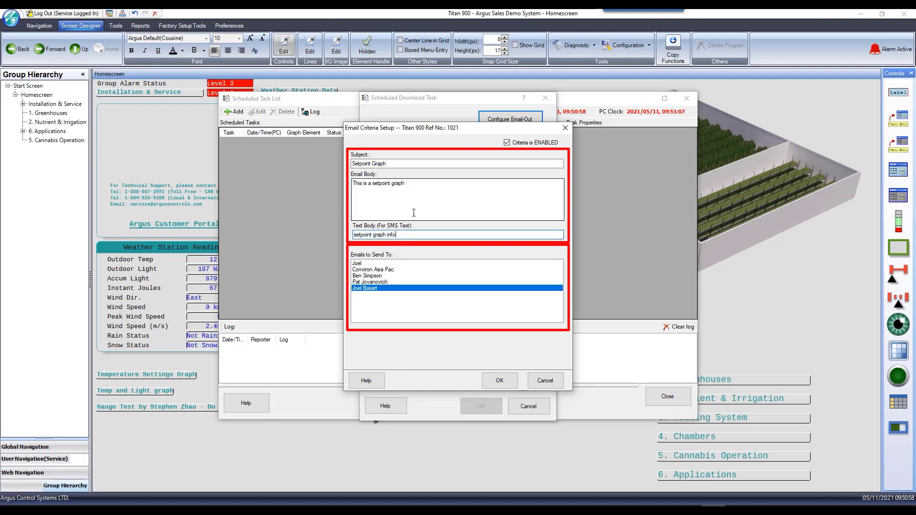
key("Return")
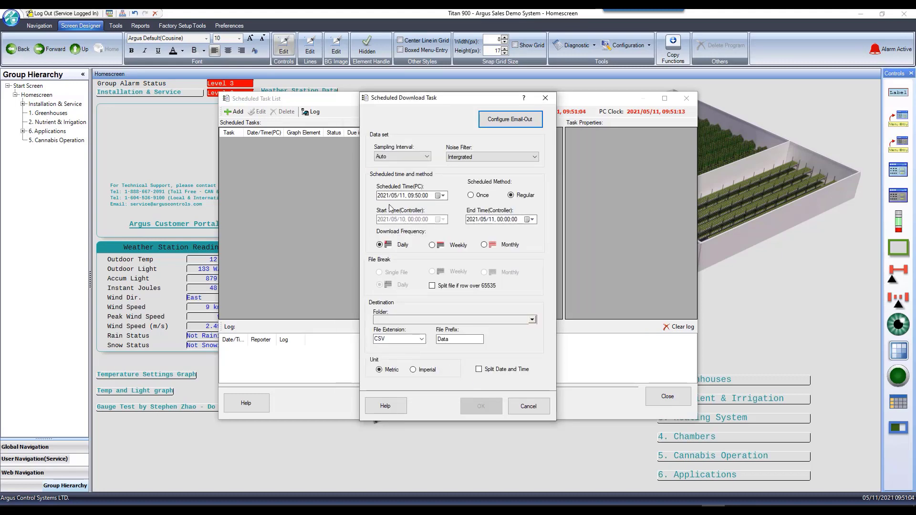
- Set the scheduled download's destination folder to the C: drive, save the task and close the task list
left_click(532, 320)
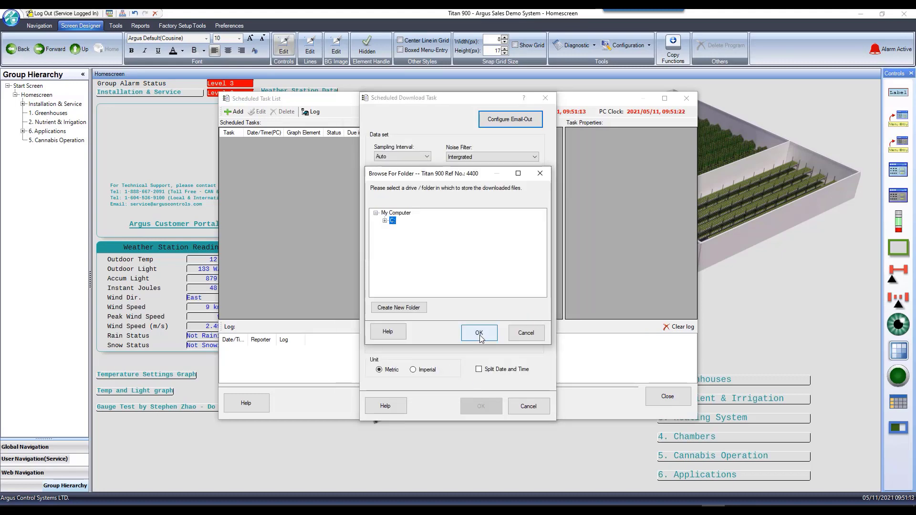
left_click(479, 333)
left_click(481, 406)
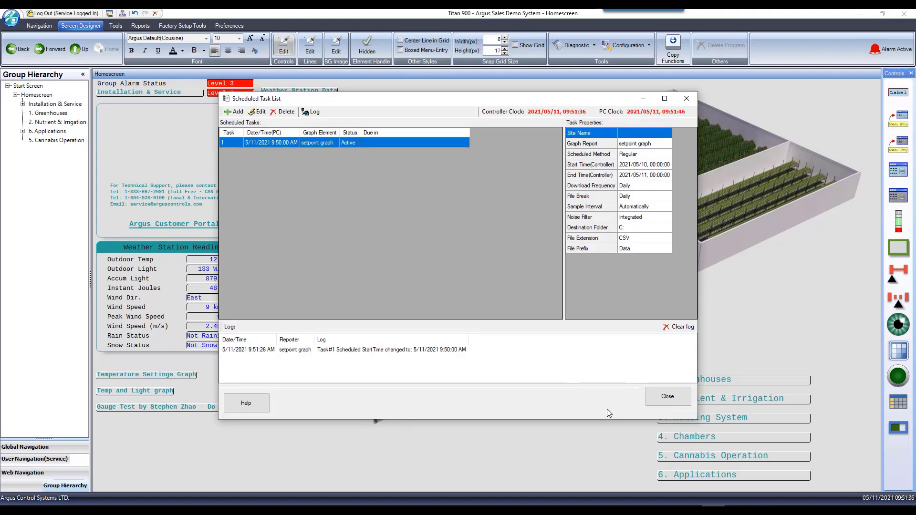
left_click(668, 399)
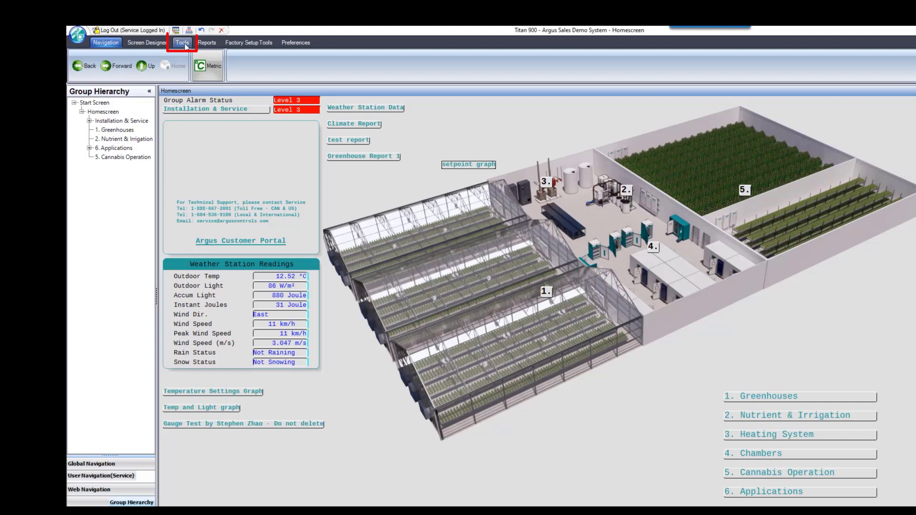
- Open the email criteria of the Audit Trail and enable them
left_click(184, 43)
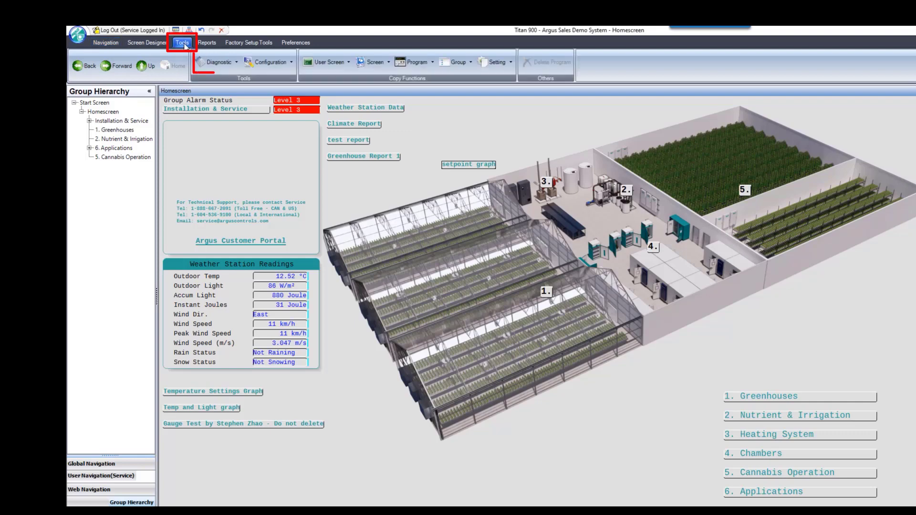
left_click(210, 63)
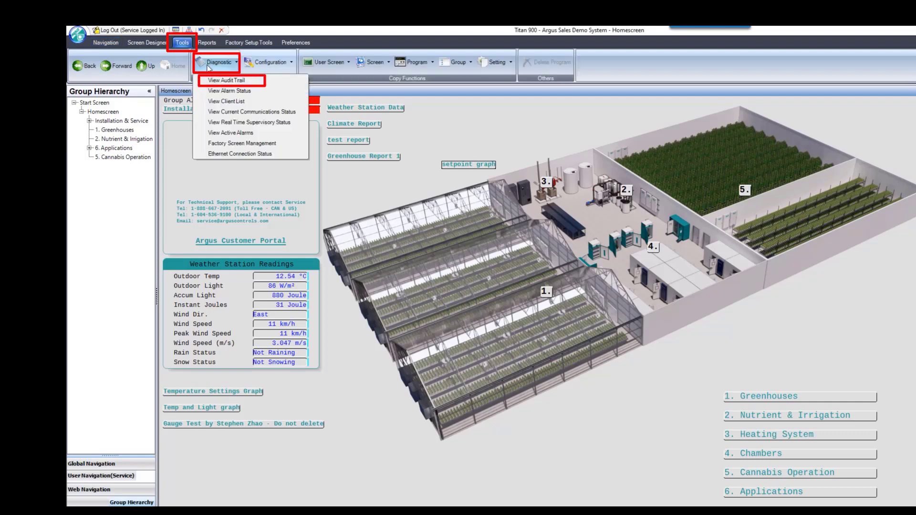
left_click(226, 80)
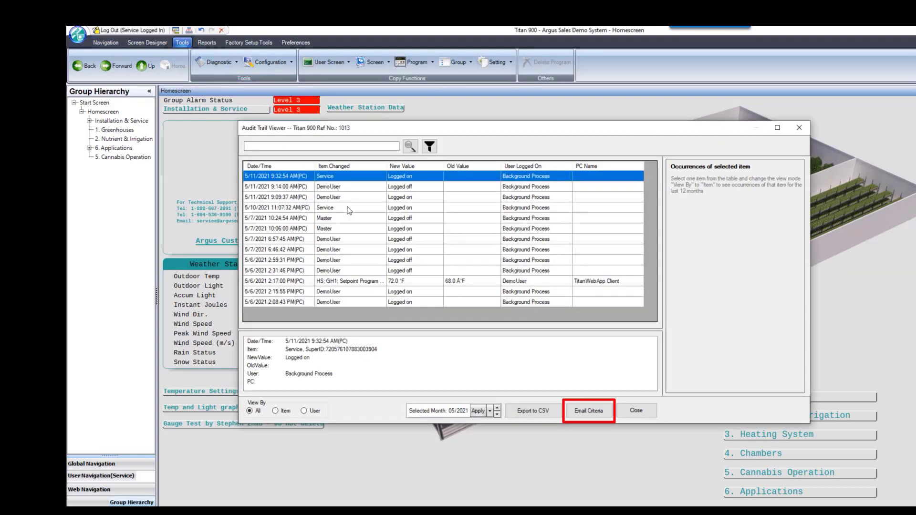
left_click(586, 412)
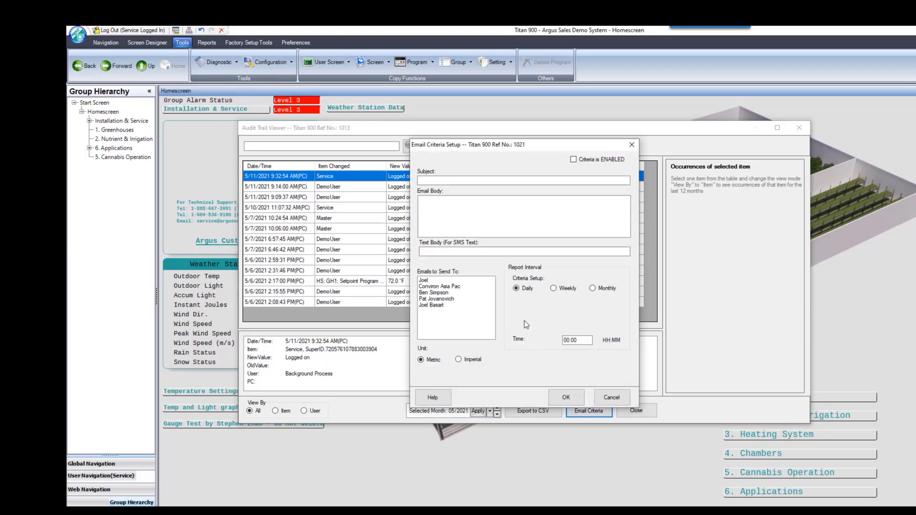
left_click(574, 160)
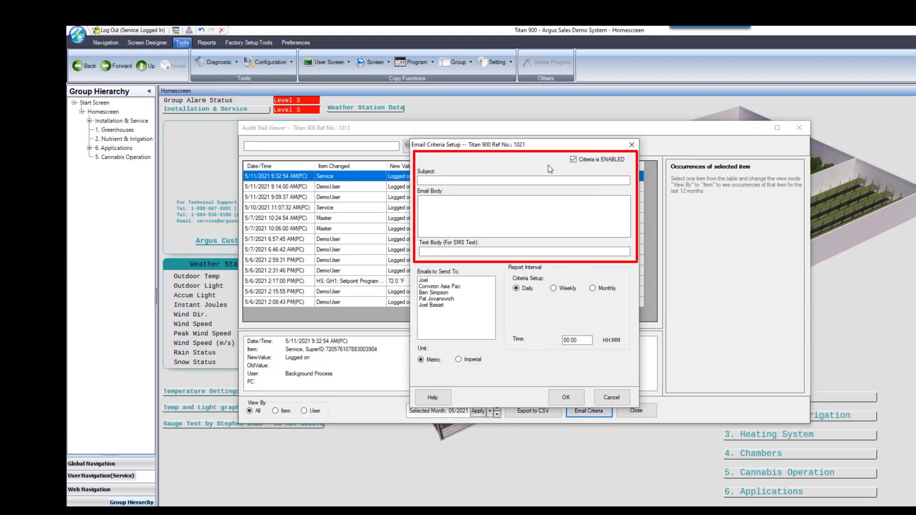
- Give the Audit Trail email the subject "New Alarm" and the SMS text "Alarm Active"
left_click(456, 179)
type("New Al")
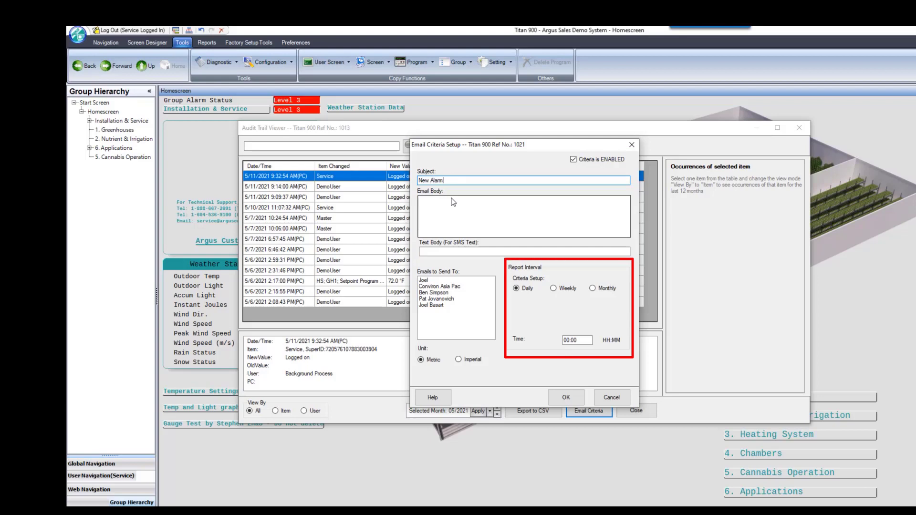
type("arm")
left_click(461, 251)
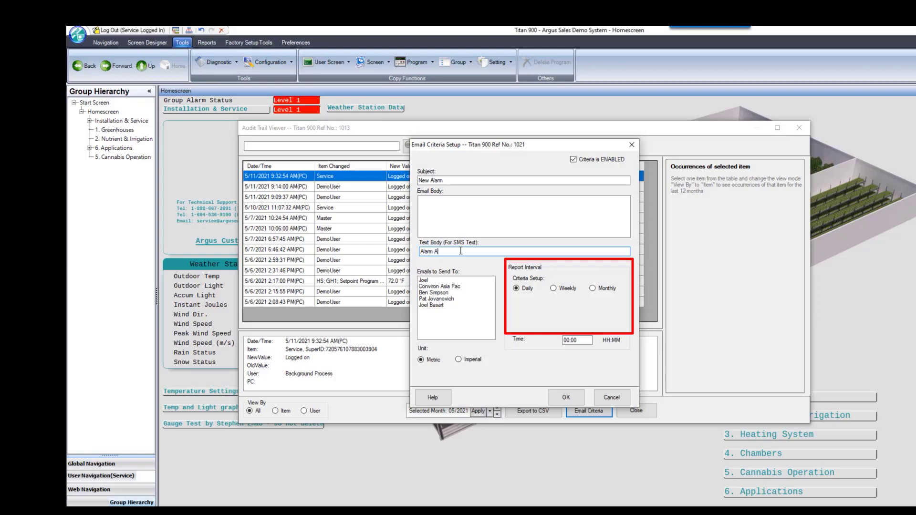
- Make the last contact the Audit Trail email's recipient, with a monthly report on day 1 in Imperial units
left_click(432, 306)
left_click(553, 288)
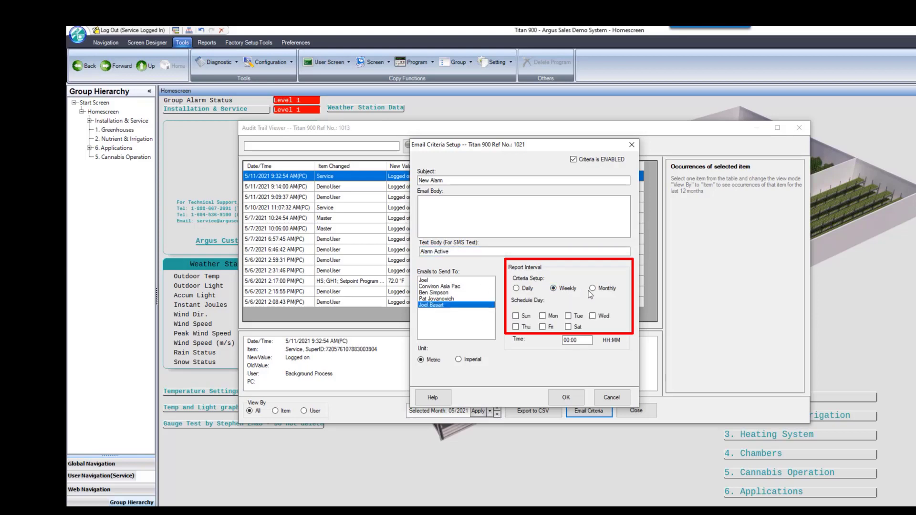
left_click(592, 288)
left_click(583, 302)
left_click(583, 301)
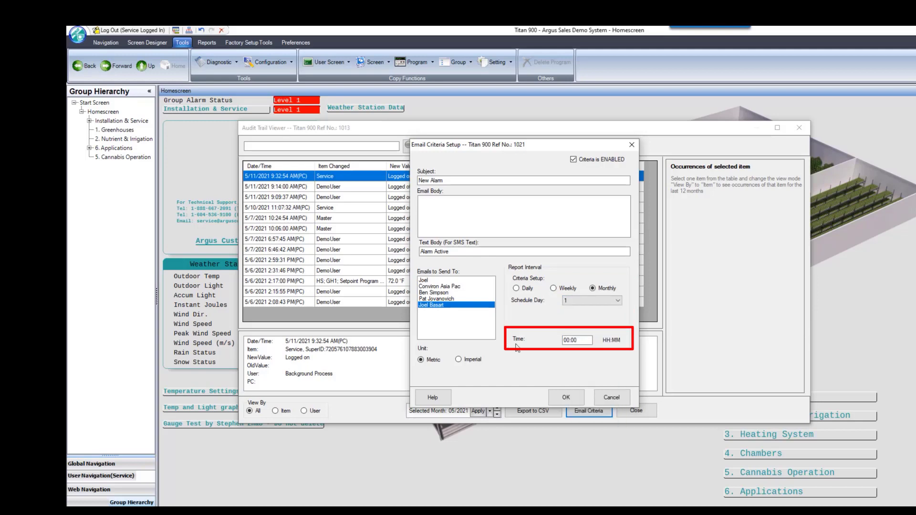
left_click(459, 361)
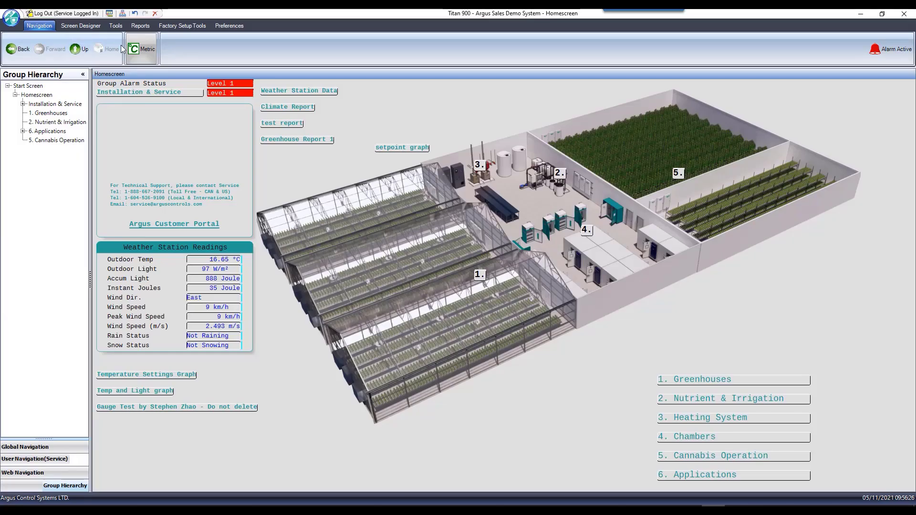
- Open the email criteria of the alarm status viewer
left_click(115, 26)
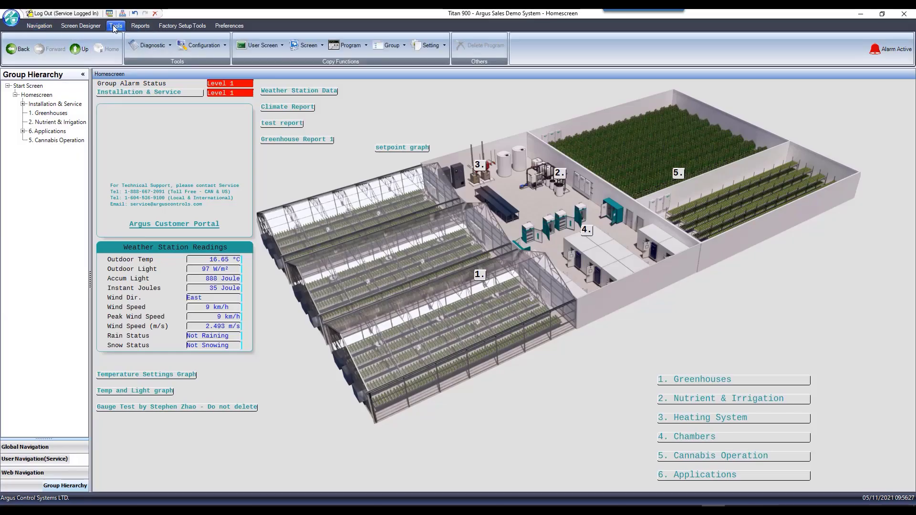
left_click(155, 48)
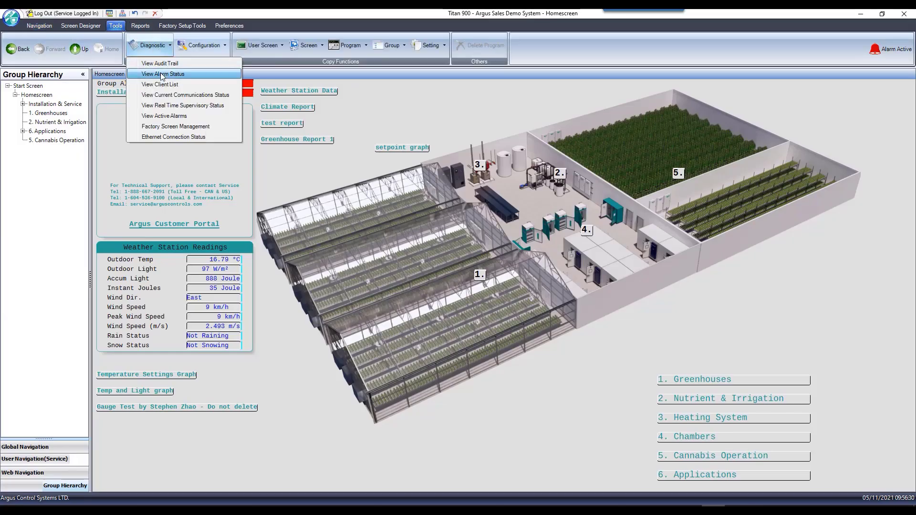
left_click(163, 74)
left_click(587, 388)
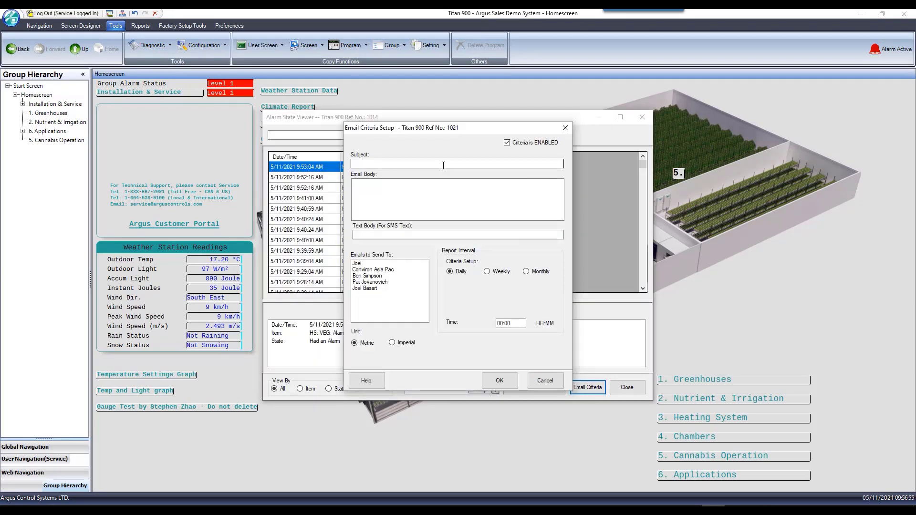
- Give the alarm log email the subject "Alarm Report", the body "This is a red alarm" and the SMS text "red alarm report"
left_click(443, 164)
type("Alarm Report")
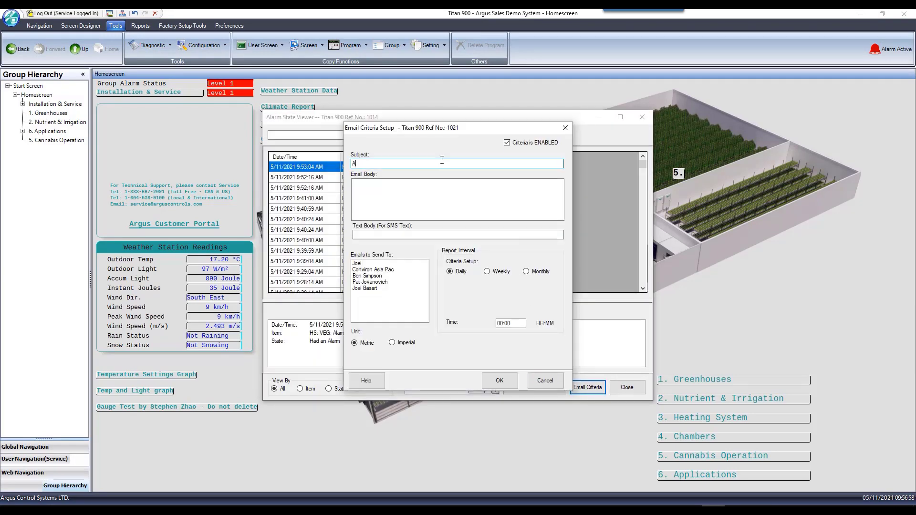
key("Tab")
type("This is a red alarm")
key("Tab")
key("Tab")
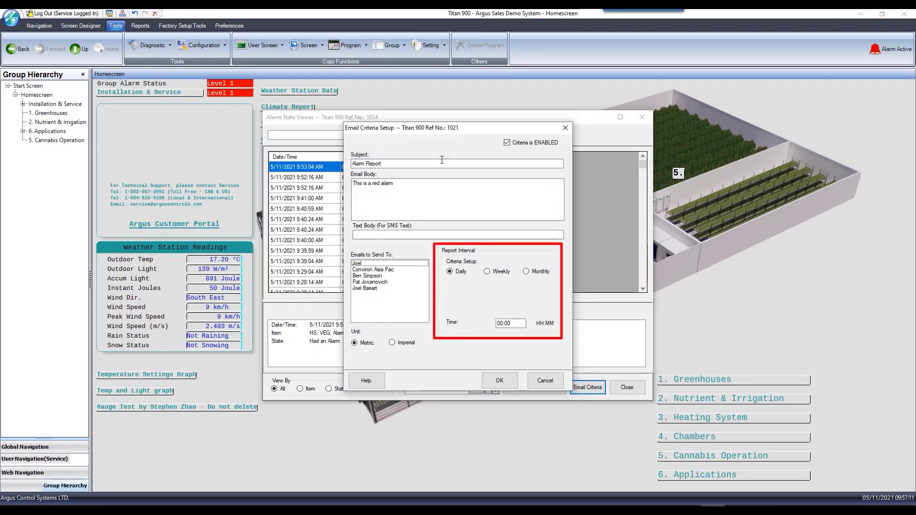
left_click(363, 235)
type("red alarm report")
- Make the last contact the alarm log email's recipient, choose a monthly report in Metric units, and save the criteria
left_click(362, 288)
left_click(487, 272)
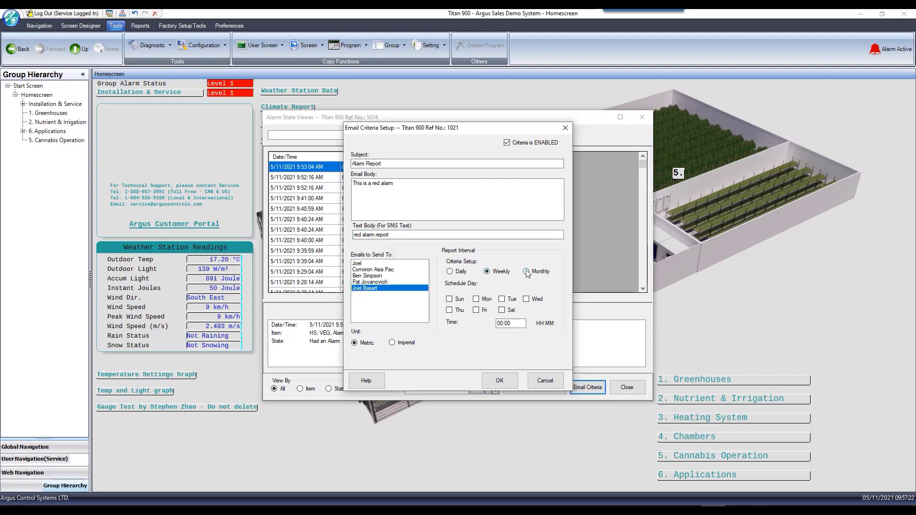
left_click(527, 271)
left_click(400, 343)
left_click(355, 342)
double_click(505, 324)
left_click(500, 381)
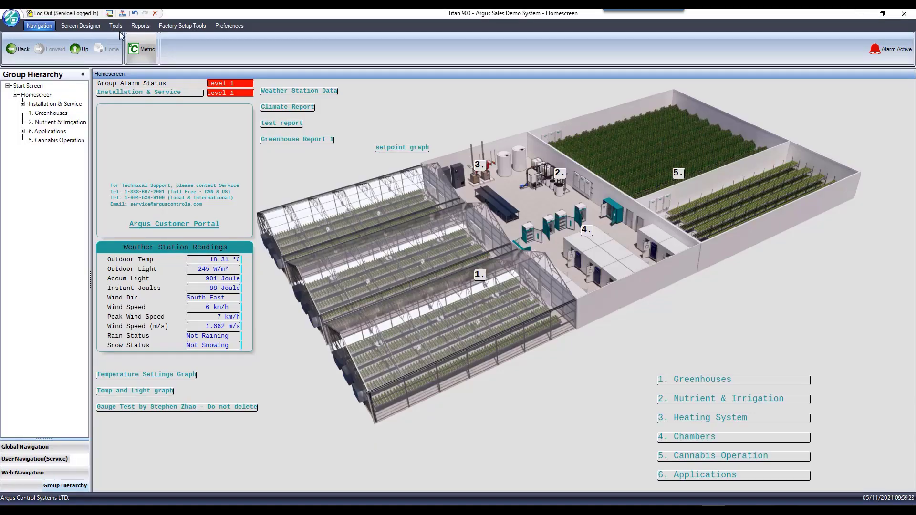
- View the list of elements with email-out enabled and open its Alarm Log Email Setup entry
left_click(120, 27)
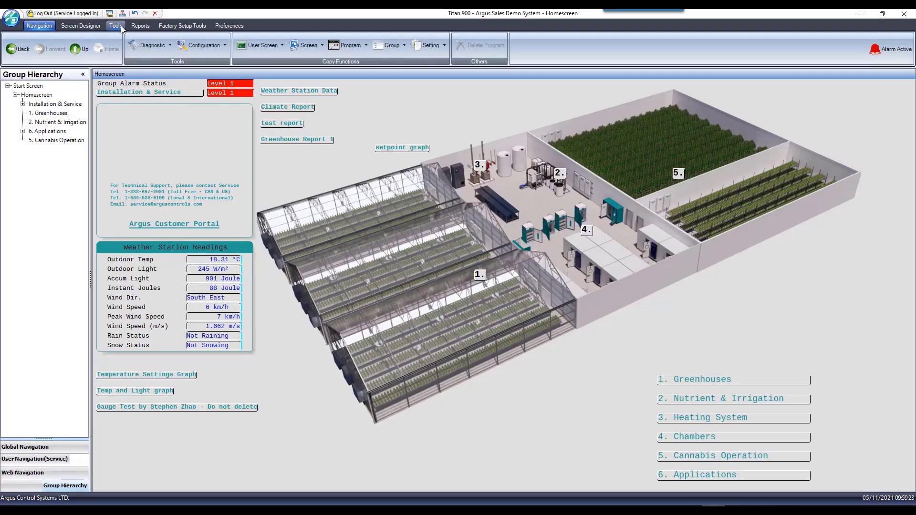
left_click(206, 48)
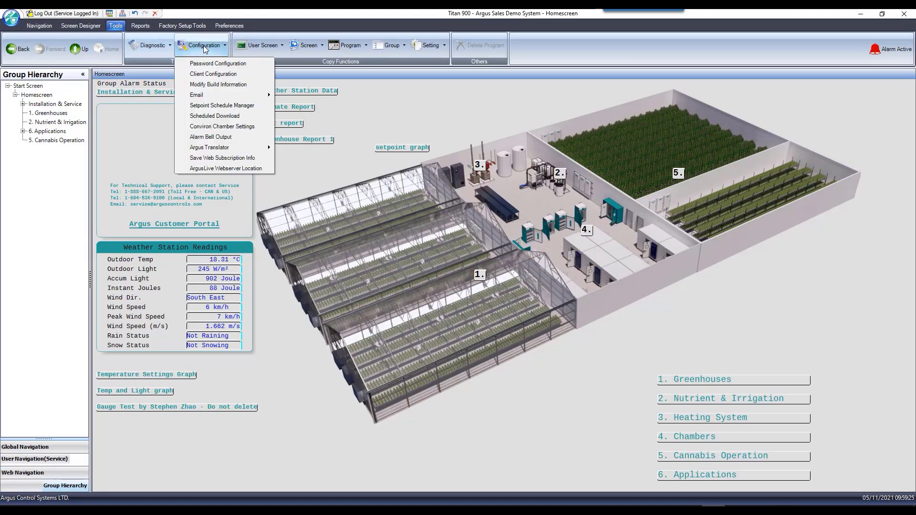
mouse_move(209, 96)
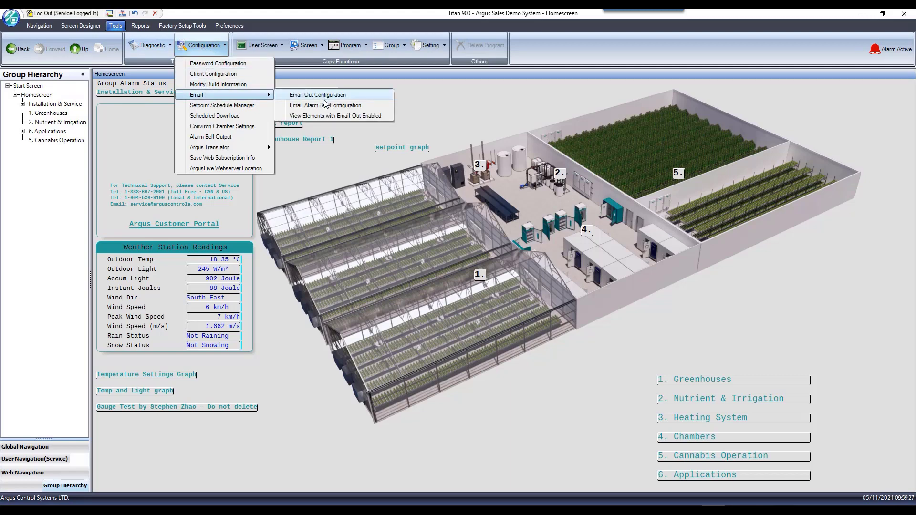
left_click(319, 116)
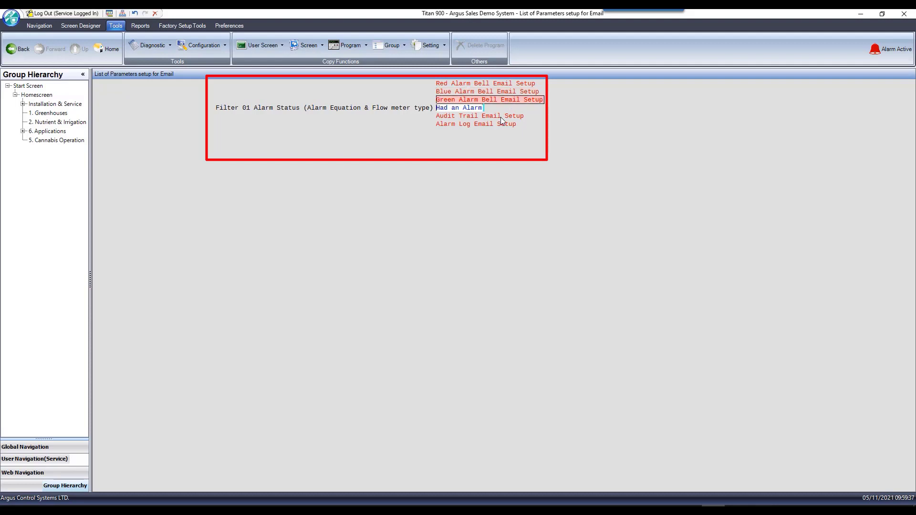
left_click(465, 124)
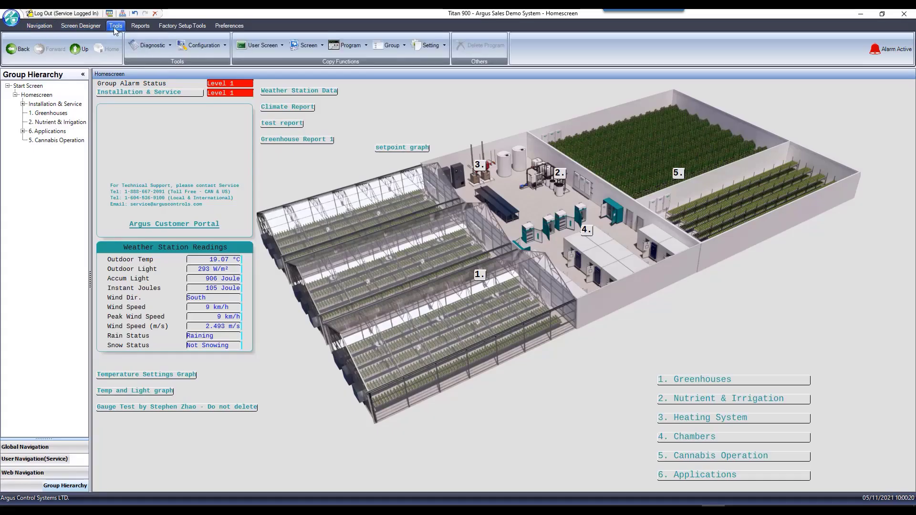
- Assign Greenhouse 2's "GH2; Setpoints" window as the window to send with the Green Bell alarm email
left_click(202, 46)
mouse_move(220, 96)
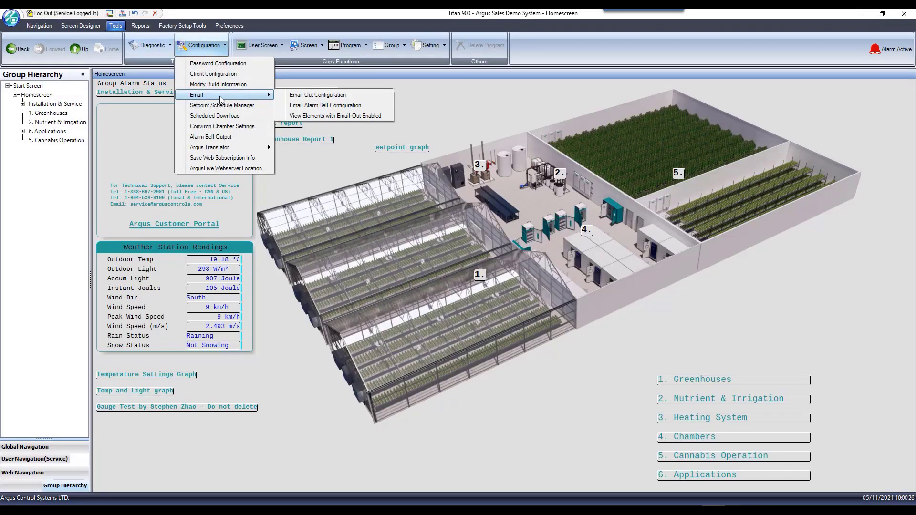
left_click(321, 106)
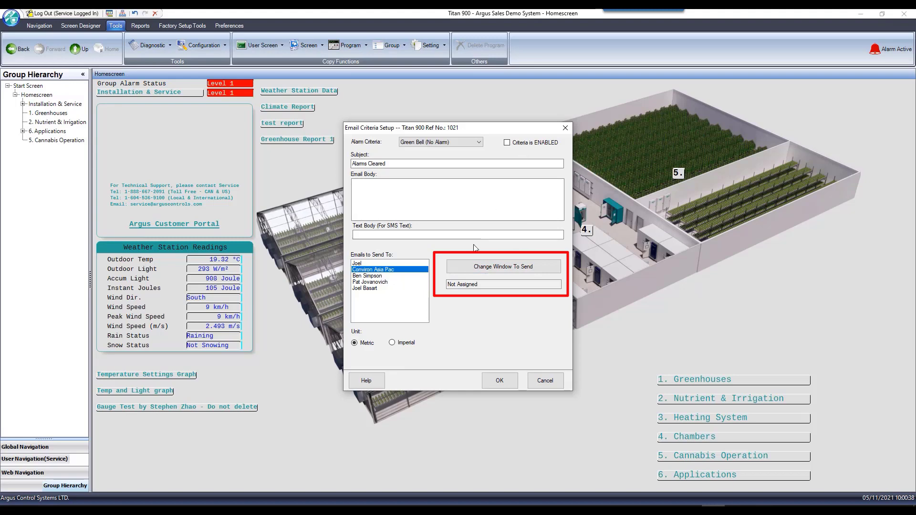
left_click(494, 267)
left_click(698, 381)
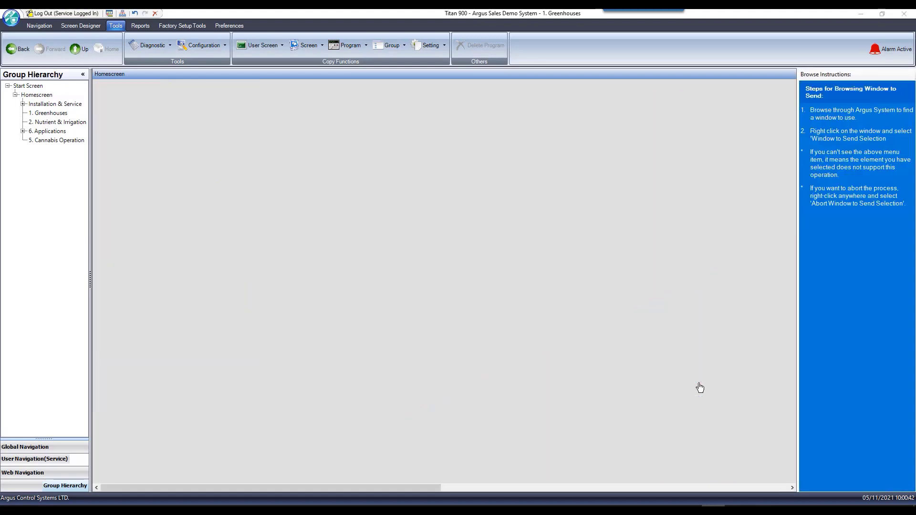
right_click(495, 117)
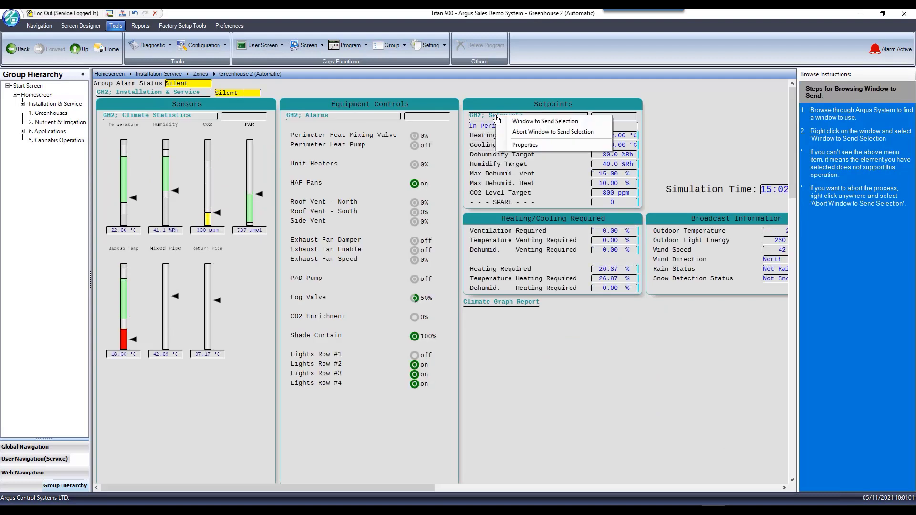
left_click(524, 124)
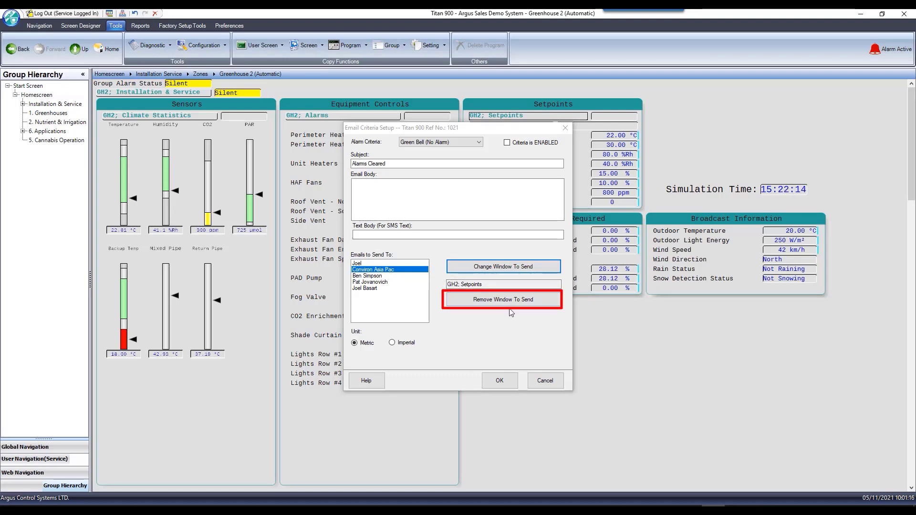
- Remove the window to send from the Green Bell alarm email and save the criteria
left_click(495, 301)
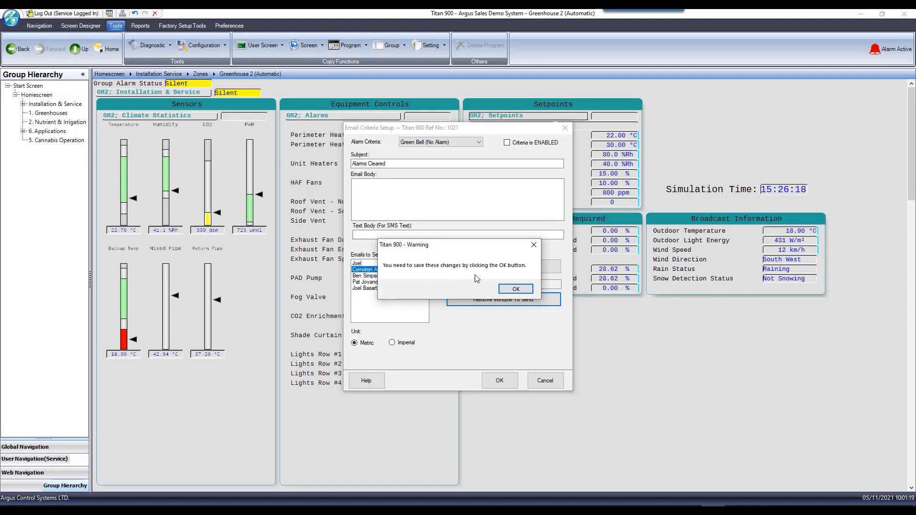
left_click(516, 289)
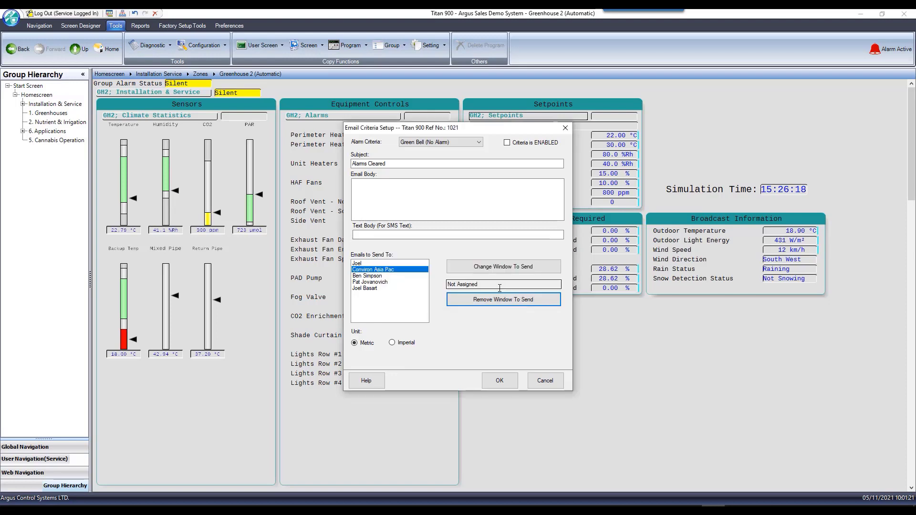
left_click(493, 381)
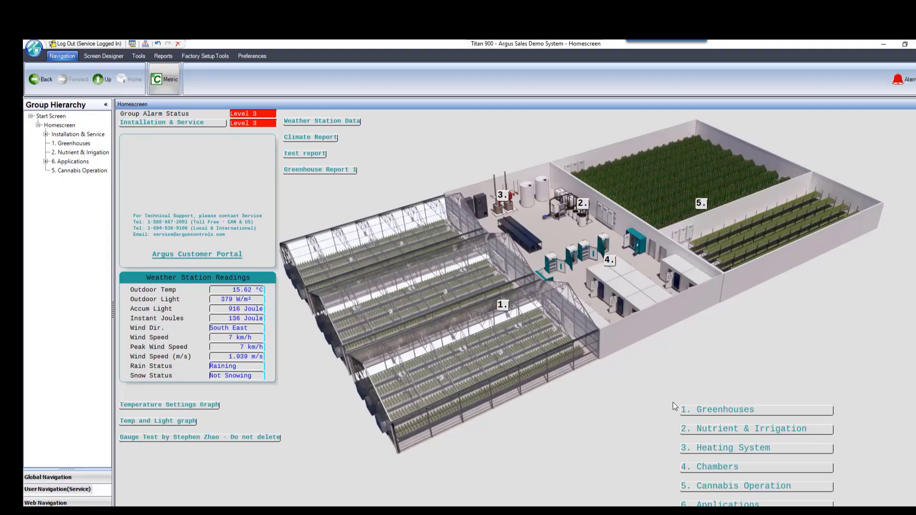
- Open the email criteria of Greenhouse 2's heating setpoint and enable them
left_click(711, 411)
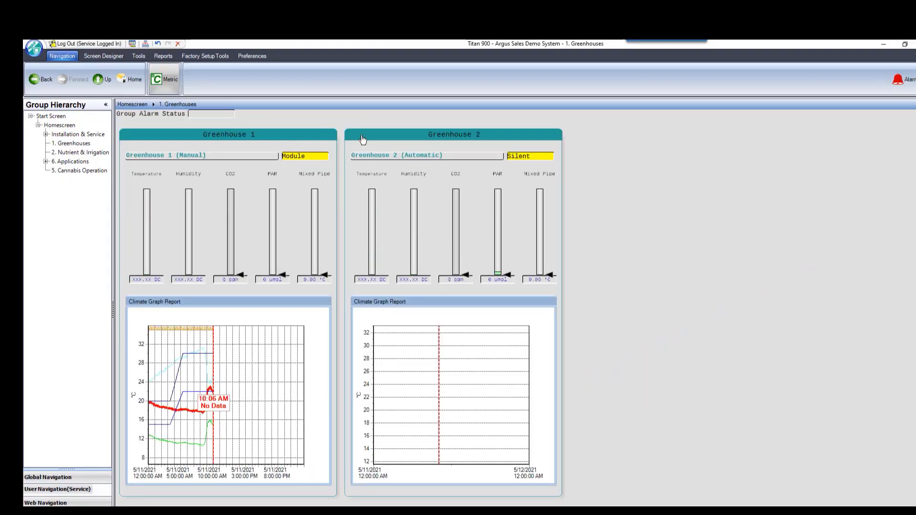
left_click(427, 156)
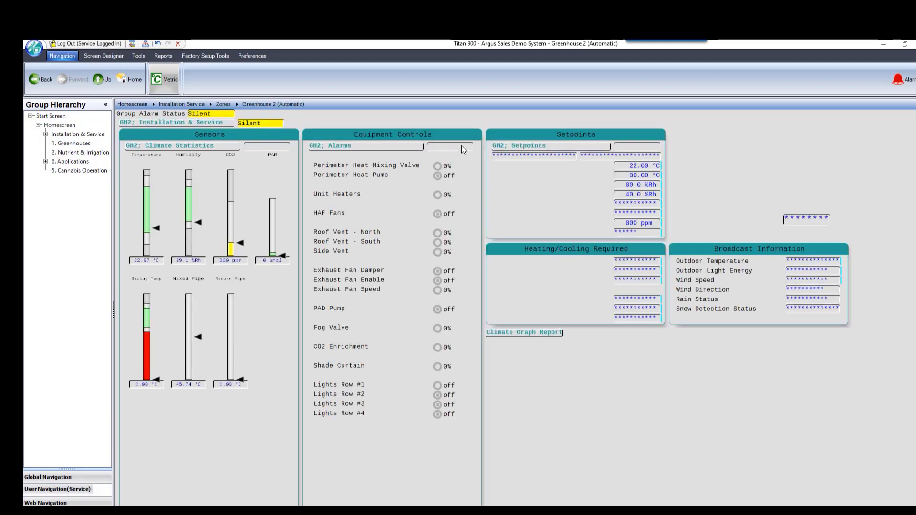
right_click(632, 170)
left_click(678, 270)
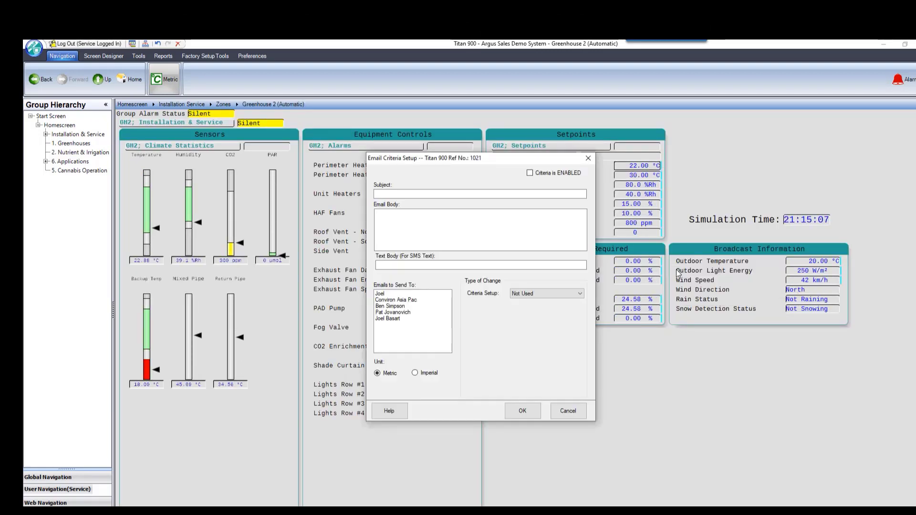
left_click(529, 172)
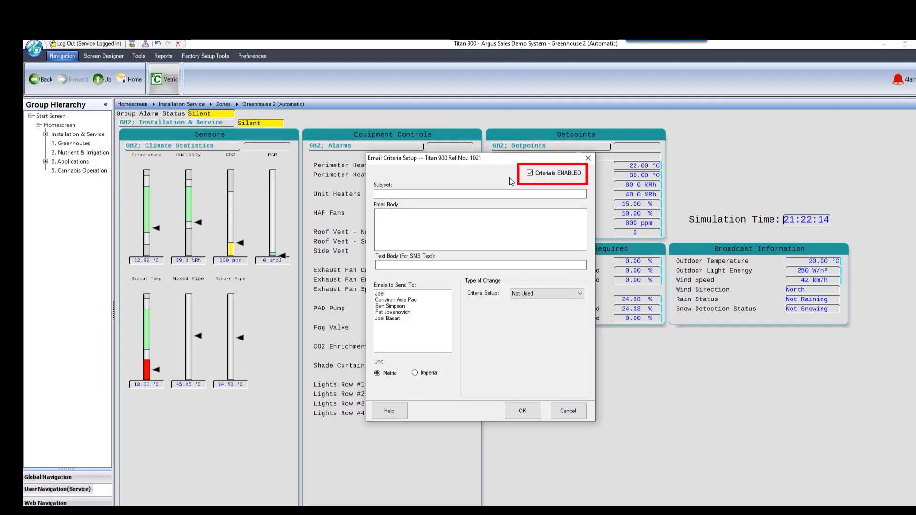
- Give the heating setpoint email the subject "Red Alarm" and make the last contact its recipient
left_click(400, 193)
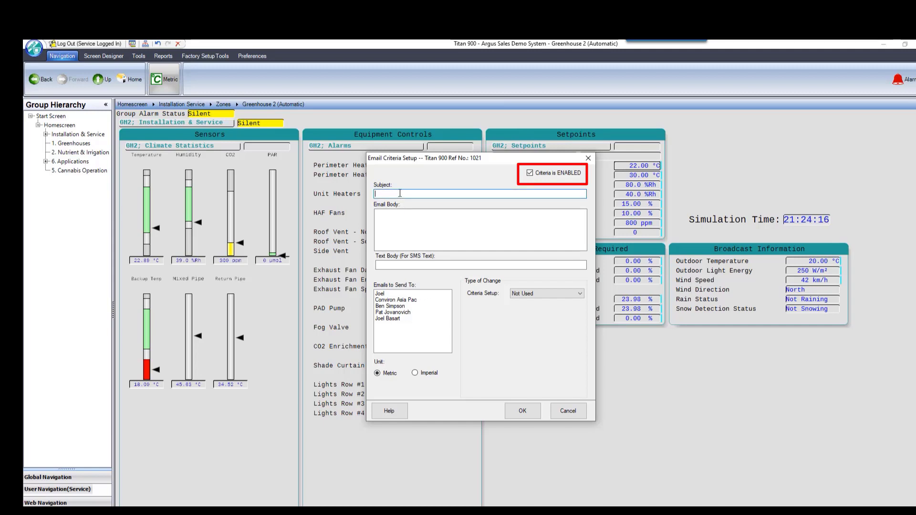
type("Red Alarm")
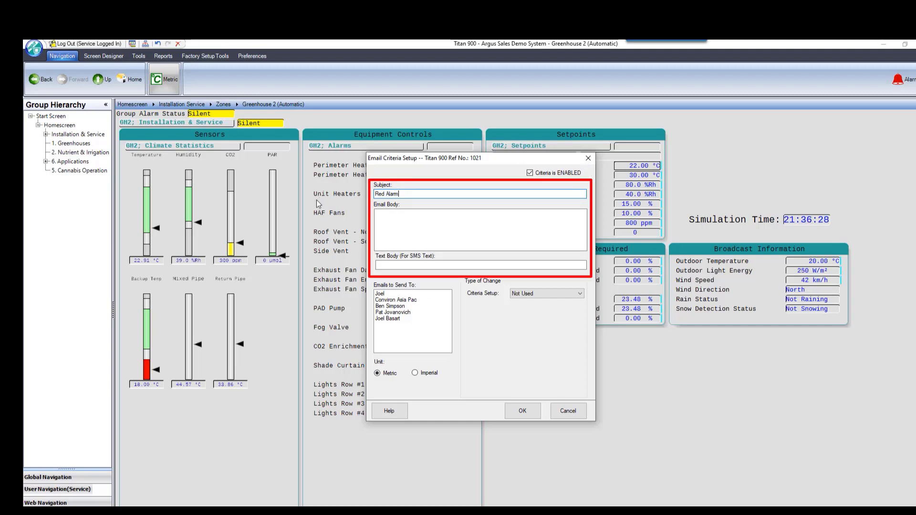
left_click(393, 319)
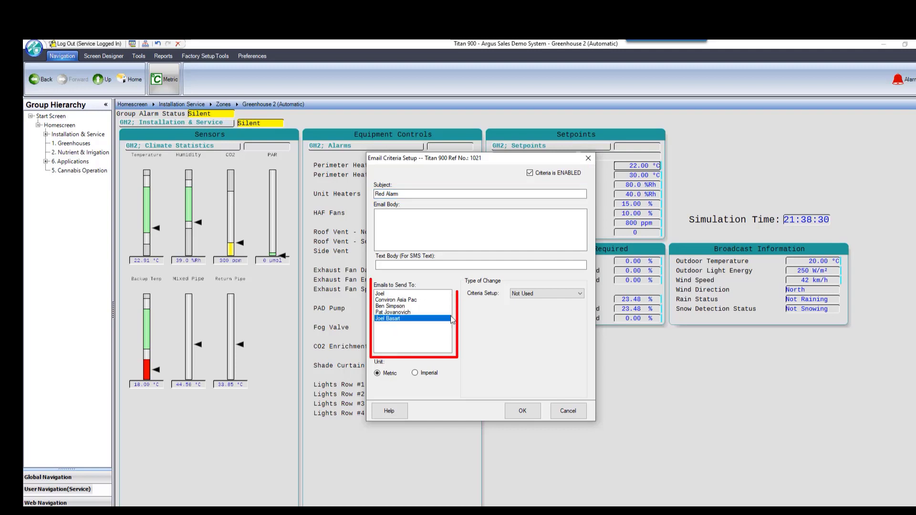
- Set the heating setpoint email's criteria to Specific Time of Day, with Metric units
left_click(528, 296)
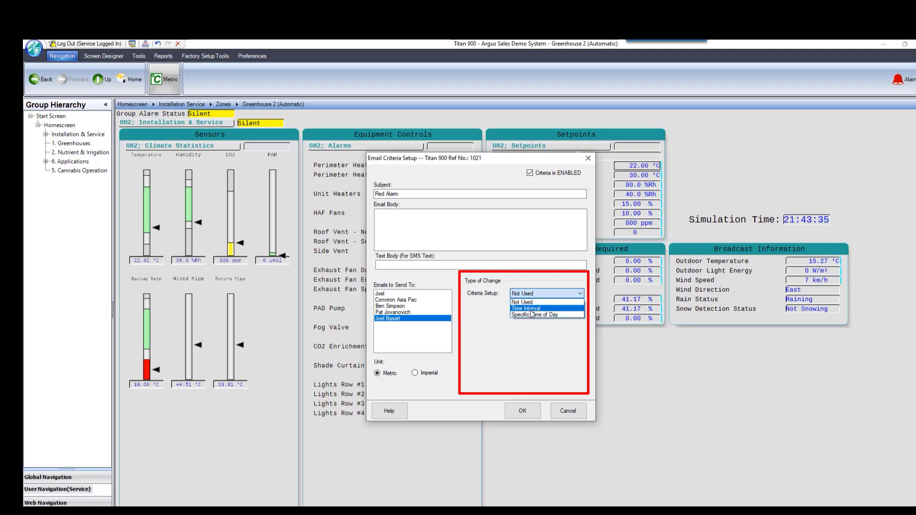
left_click(531, 309)
left_click(534, 295)
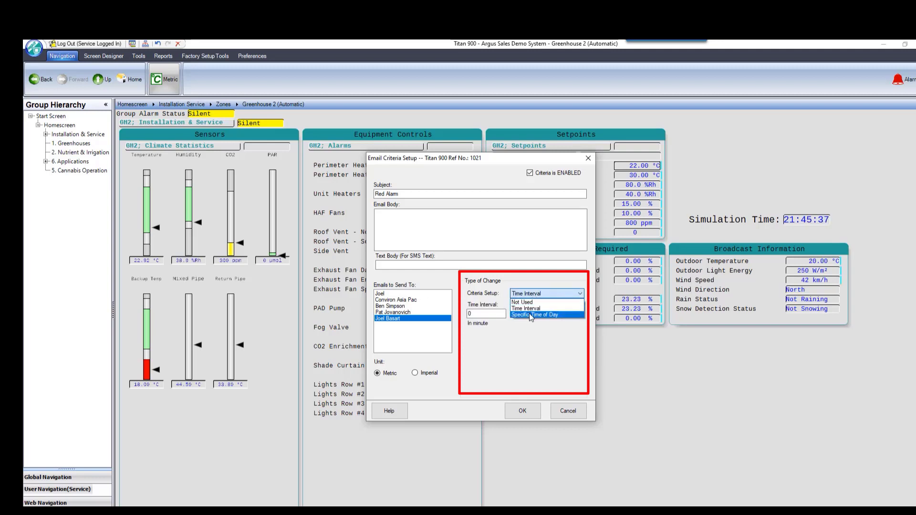
left_click(529, 314)
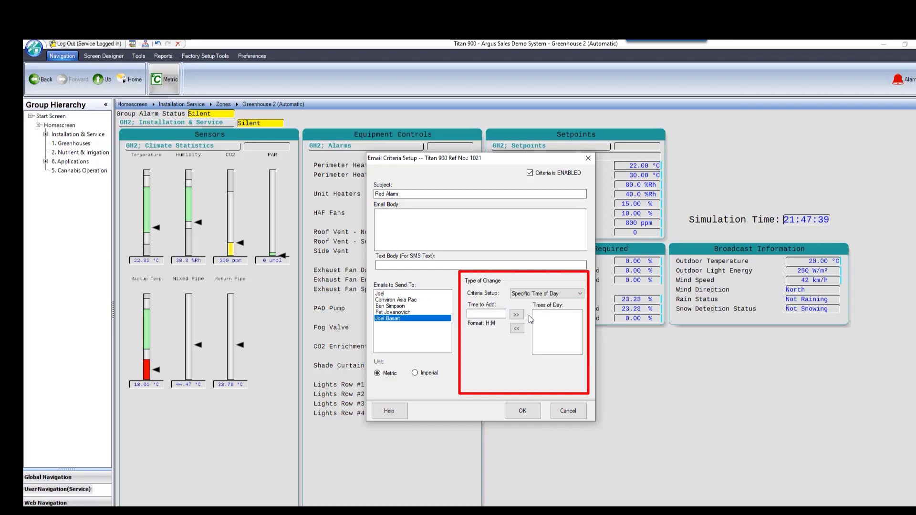
left_click(415, 373)
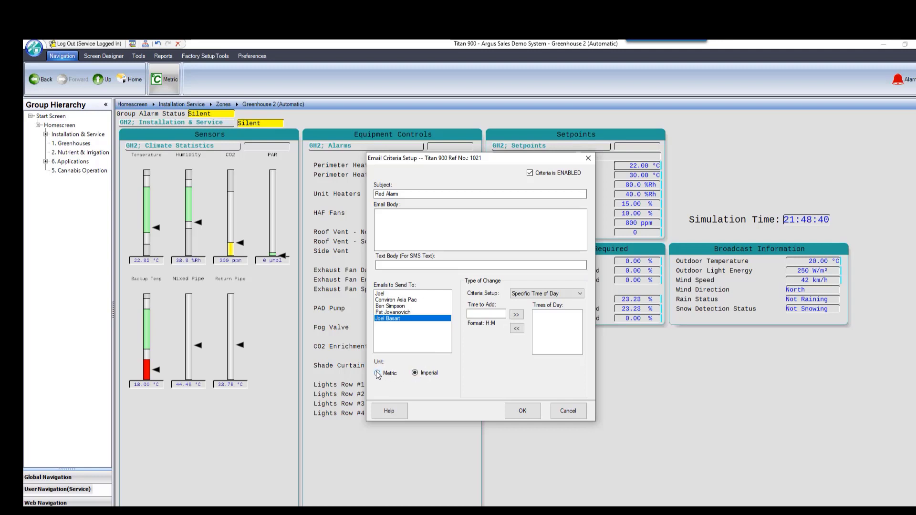
left_click(392, 374)
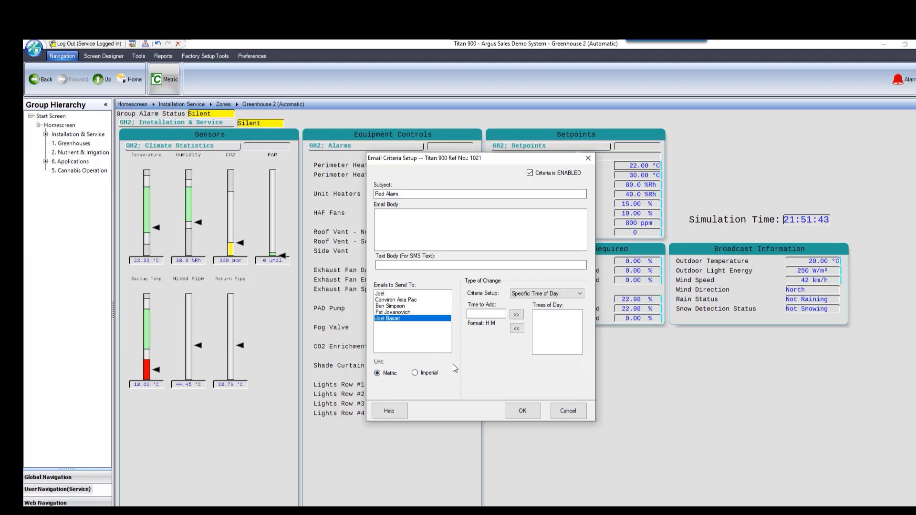